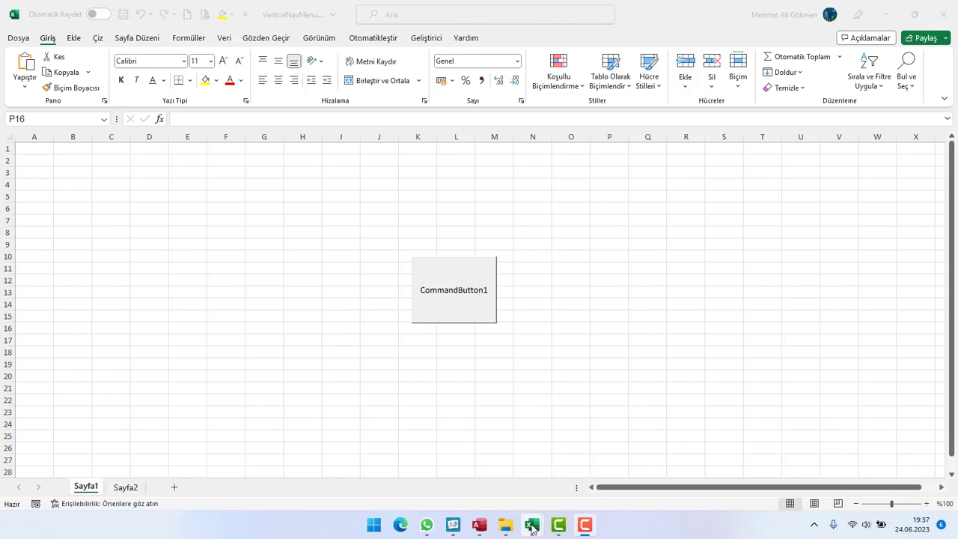
- Switch to the VBA editor and open the frmMain form in the designer
{"action": "mouse_move", "coordinate": [533, 525]}
{"action": "left_click", "coordinate": [598, 471]}
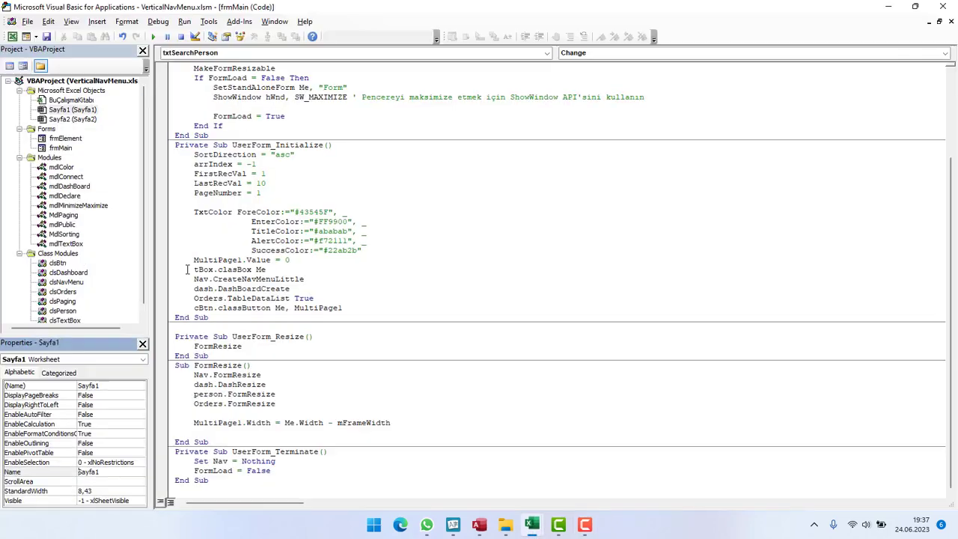
{"action": "double_click", "coordinate": [63, 148]}
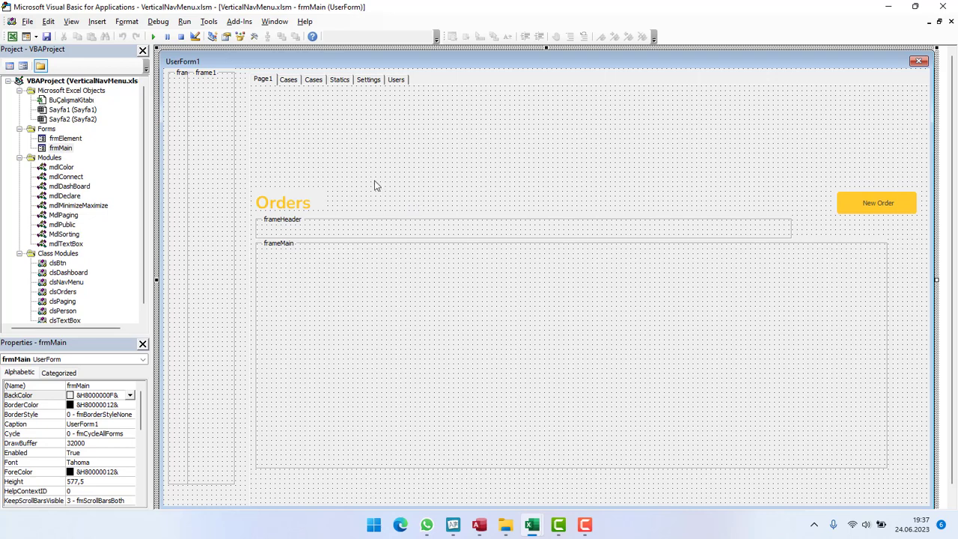
- Browse the Persons, Cases, Statics, Settings and Users pages, then select FrameNavBig and frameNavLittle
{"action": "left_click", "coordinate": [344, 157]}
{"action": "left_click", "coordinate": [296, 80]}
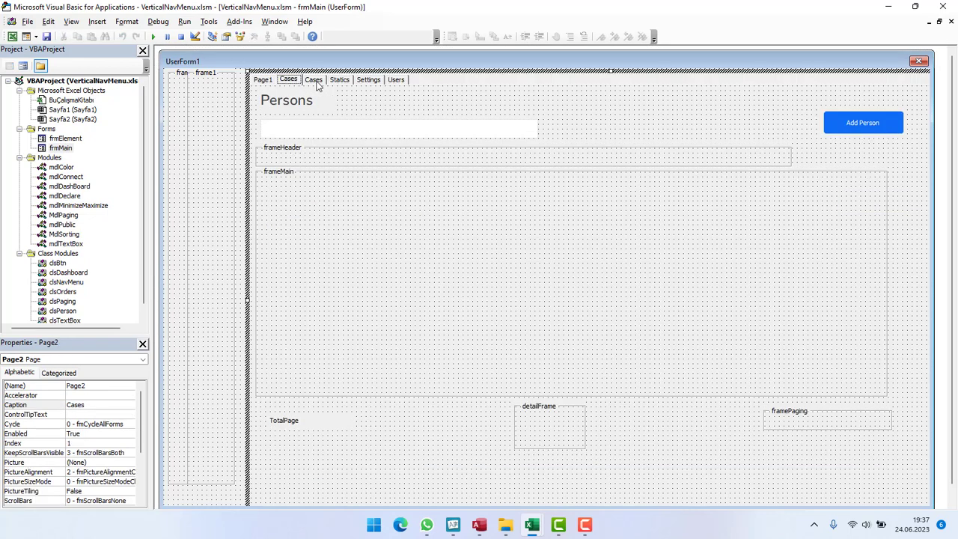
{"action": "left_click", "coordinate": [314, 80]}
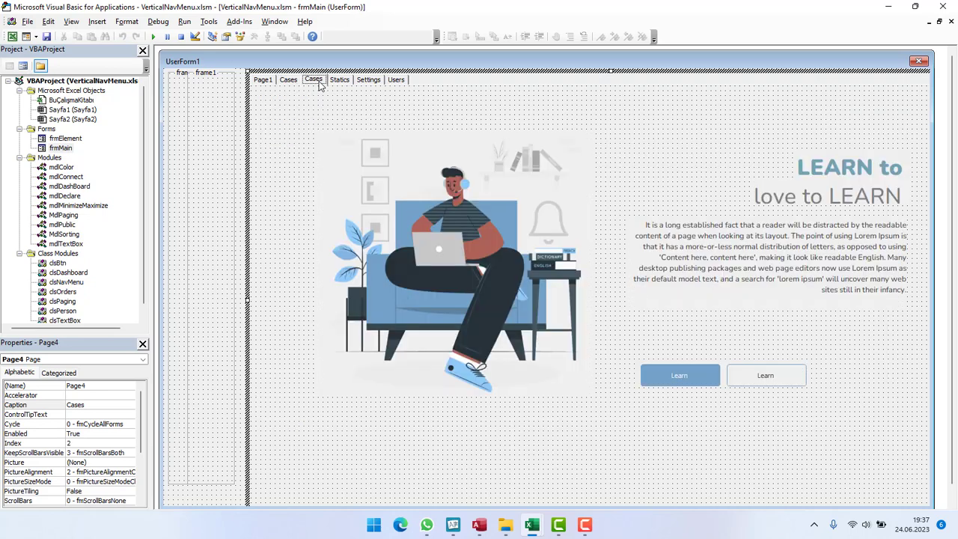
{"action": "left_click", "coordinate": [341, 81]}
{"action": "left_click", "coordinate": [366, 81]}
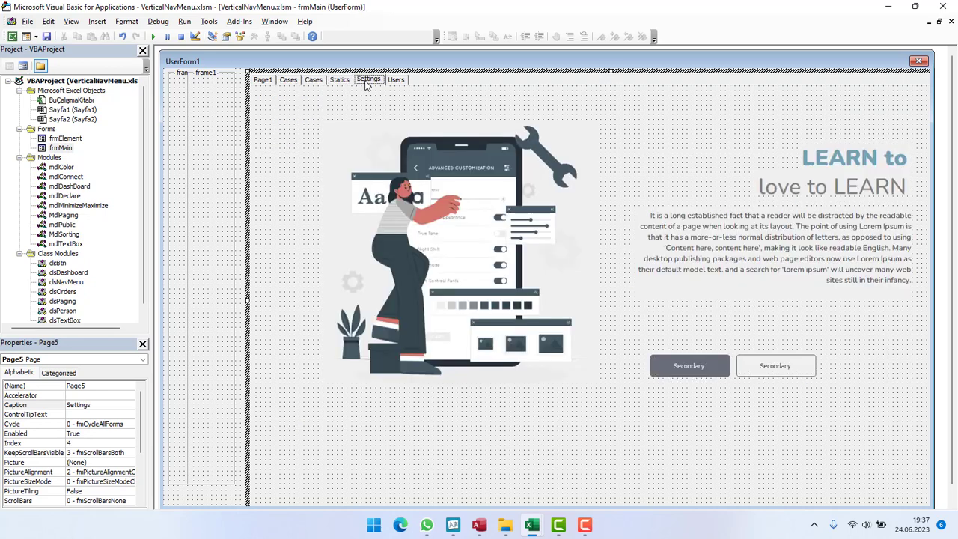
{"action": "left_click", "coordinate": [398, 80]}
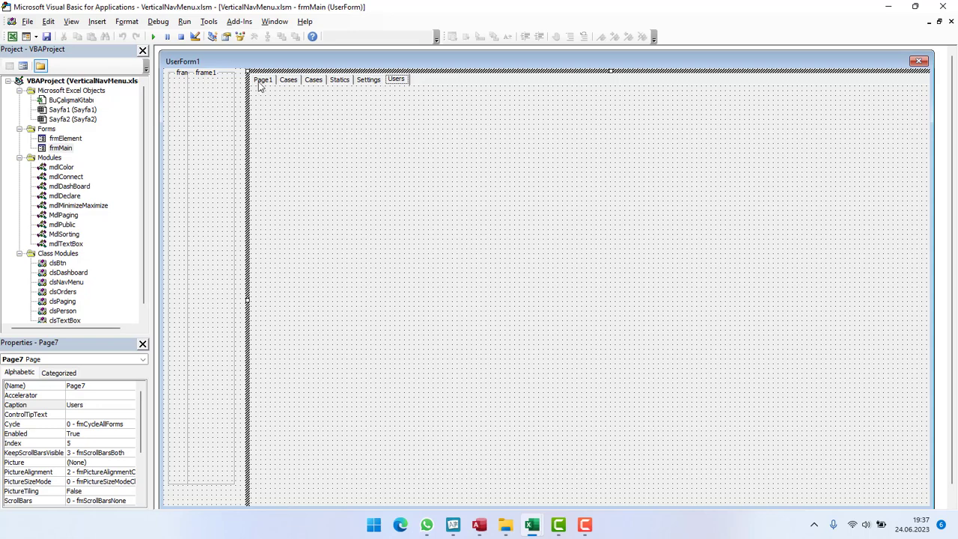
{"action": "left_click", "coordinate": [262, 80]}
{"action": "left_click", "coordinate": [216, 97]}
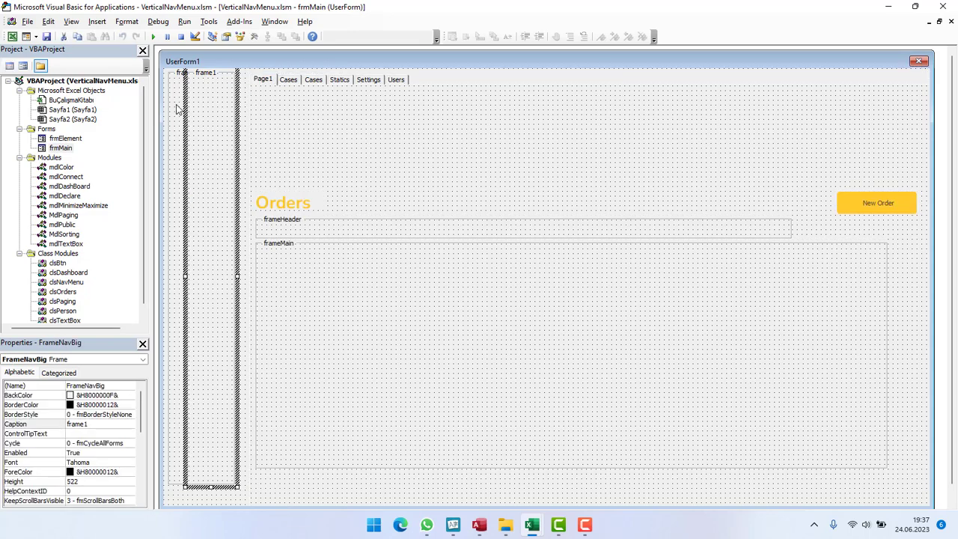
{"action": "left_click", "coordinate": [177, 108]}
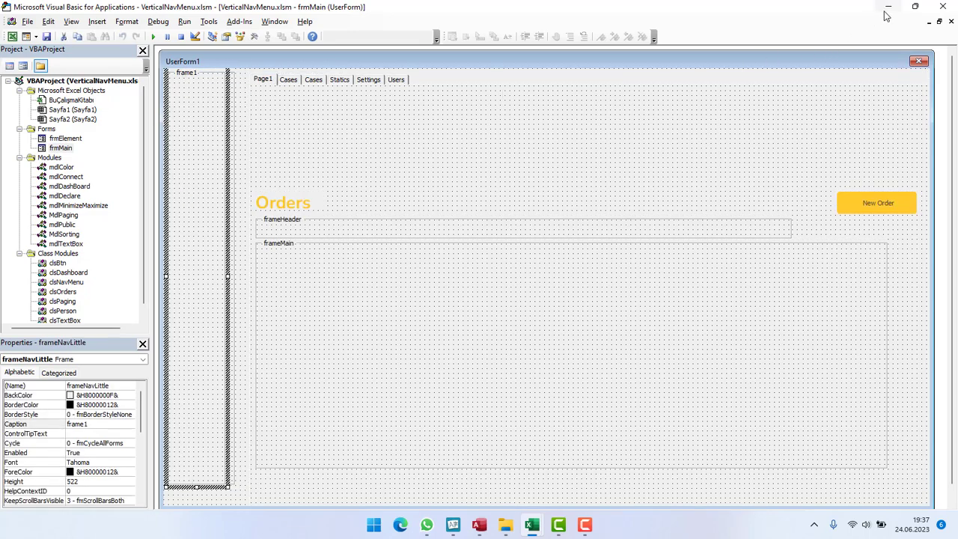
- Delete the empty MultiPage1_Change procedure from frmMain's code
{"action": "double_click", "coordinate": [460, 169]}
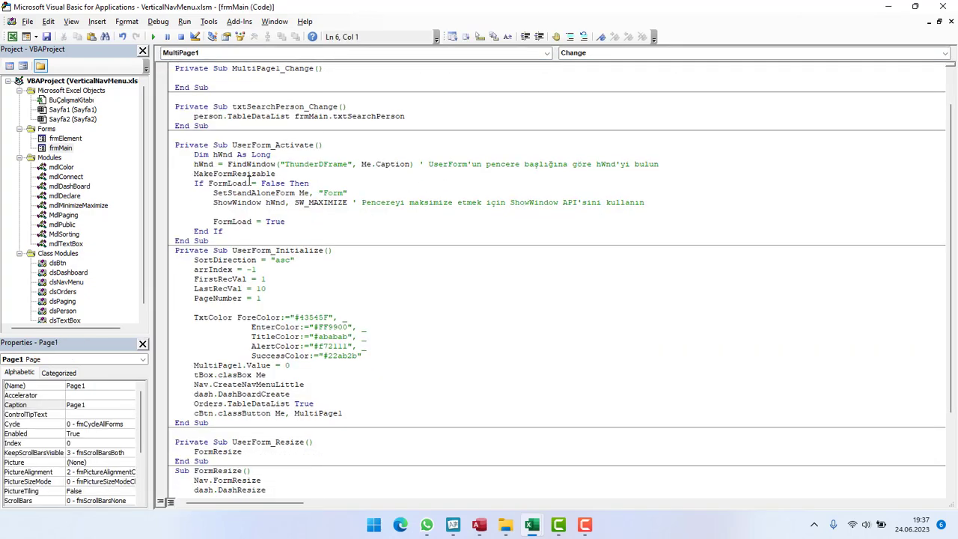
{"action": "scroll", "coordinate": [249, 182], "scroll_direction": "up", "scroll_amount": 2}
{"action": "left_click_drag", "start_coordinate": [223, 128], "coordinate": [172, 104]}
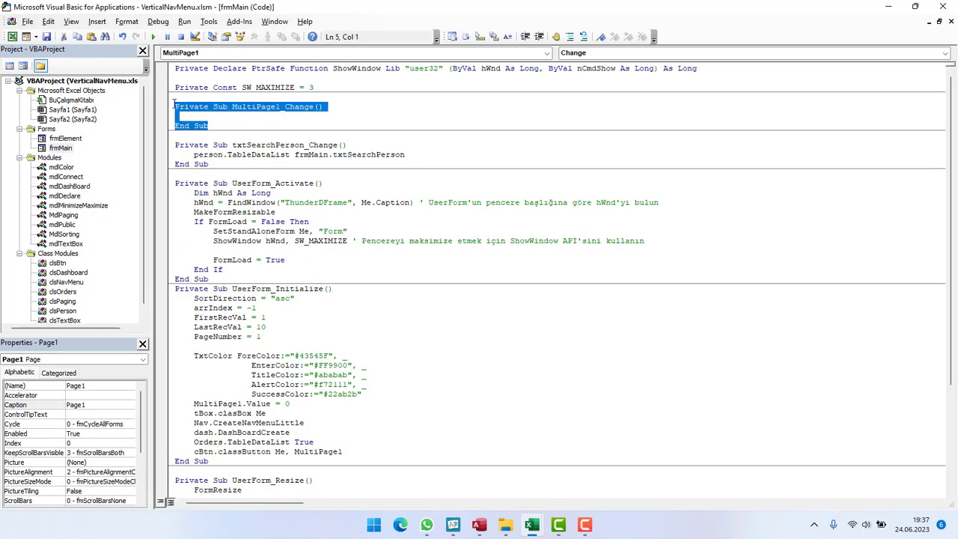
{"action": "key", "text": "Delete"}
{"action": "key", "text": "Delete"}
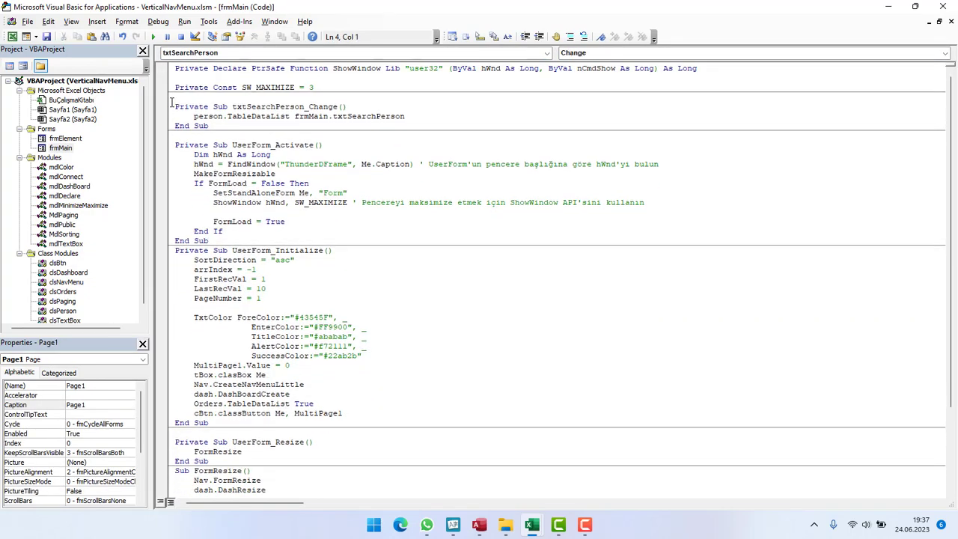
- Look over the remaining frmMain code, then minimize the editor to return to Excel
{"action": "left_click_drag", "start_coordinate": [173, 71], "coordinate": [212, 484]}
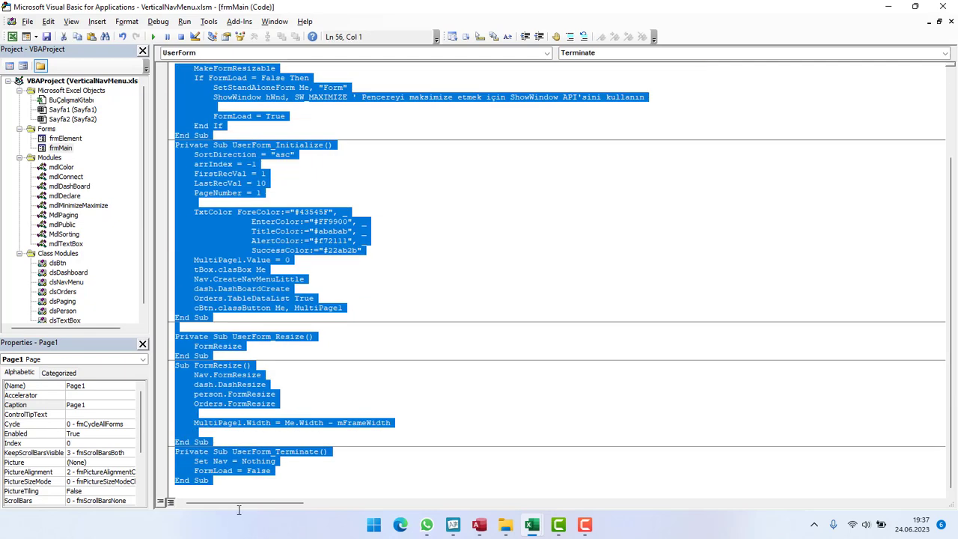
{"action": "left_click", "coordinate": [211, 481]}
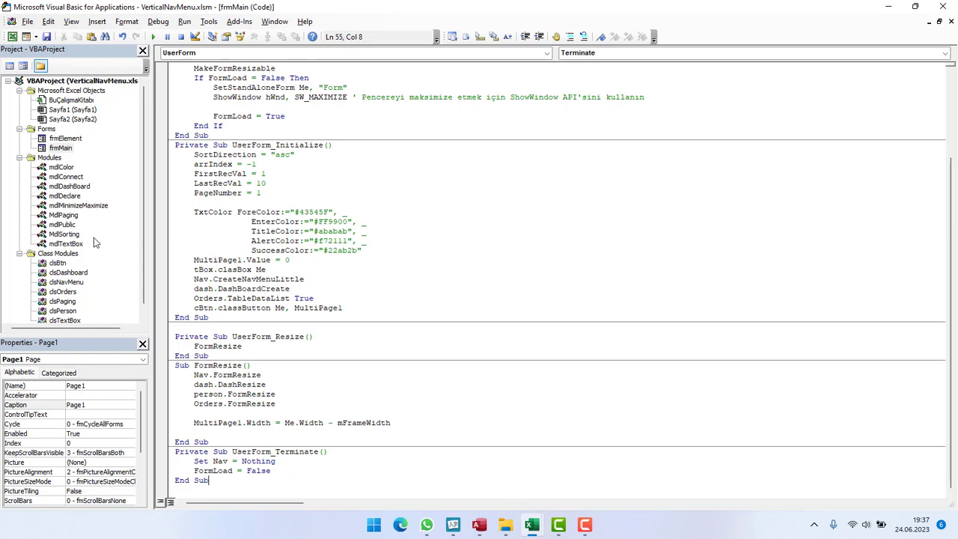
{"action": "left_click", "coordinate": [888, 7]}
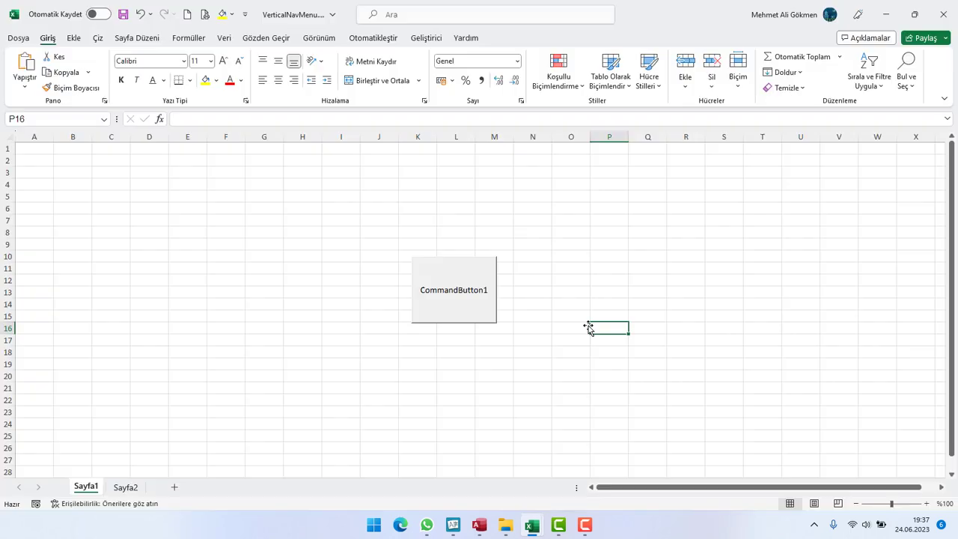
- Run the dashboard from CommandButton1 on Sayfa1, then expand and collapse its side menu
{"action": "left_click", "coordinate": [481, 354]}
{"action": "left_click", "coordinate": [466, 301]}
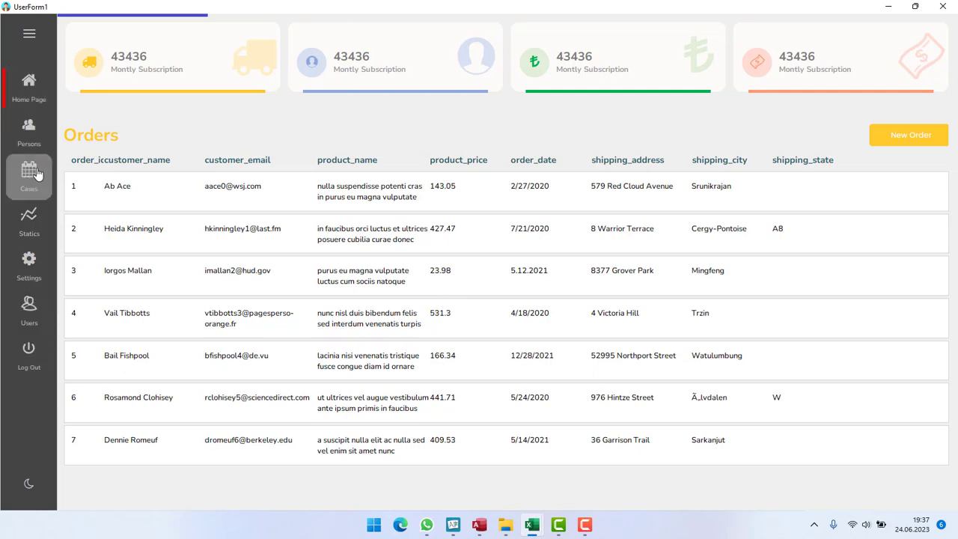
{"action": "left_click", "coordinate": [30, 36]}
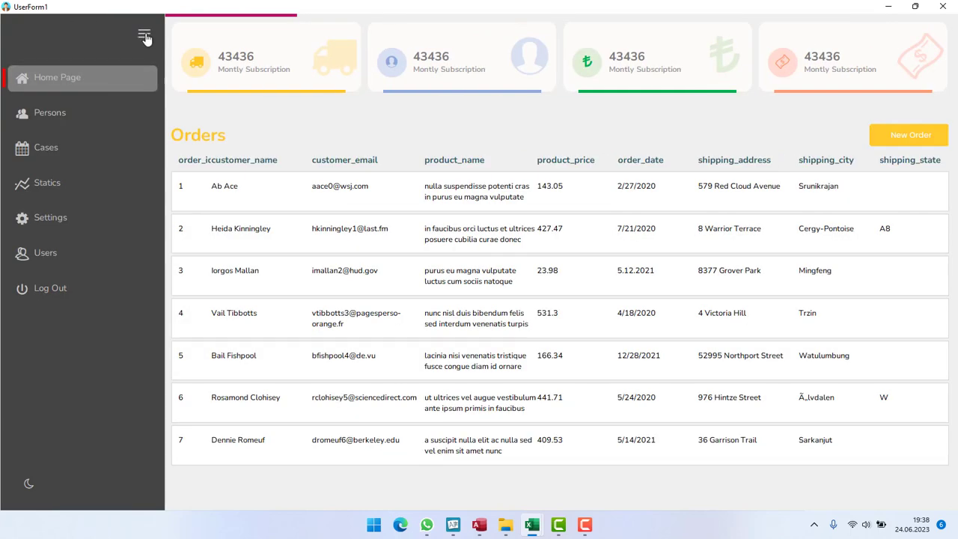
{"action": "left_click", "coordinate": [144, 35]}
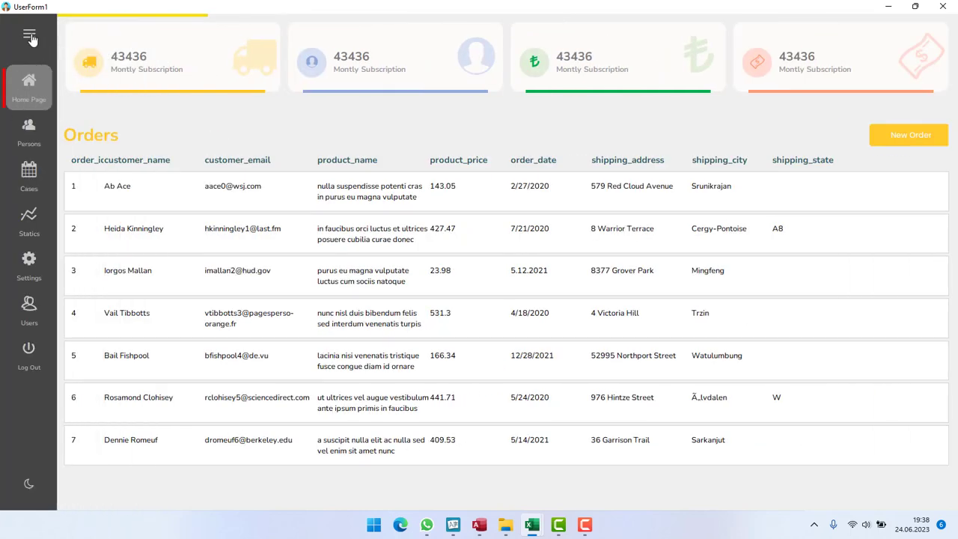
- Expand and collapse the side menu again, then switch to light mode and back to dark
{"action": "left_click", "coordinate": [30, 36]}
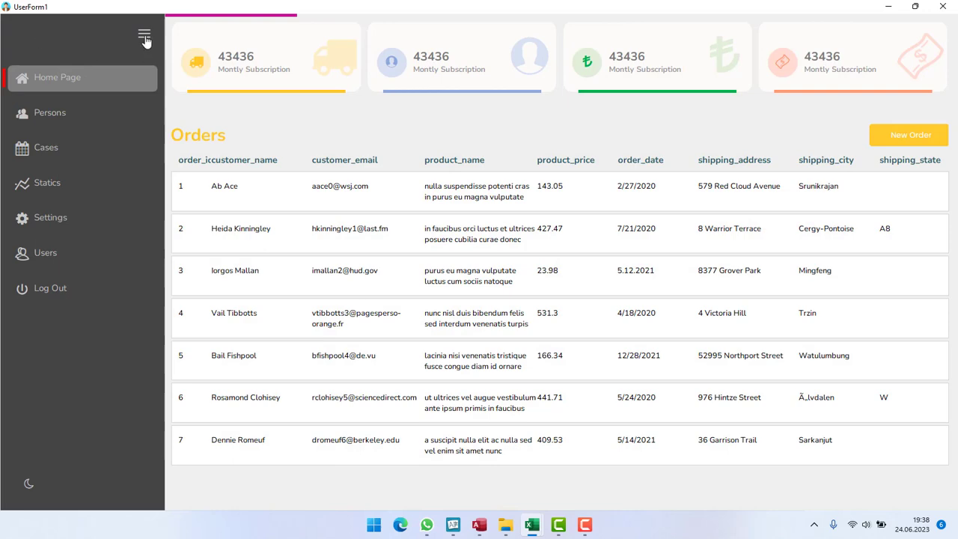
{"action": "left_click", "coordinate": [145, 37]}
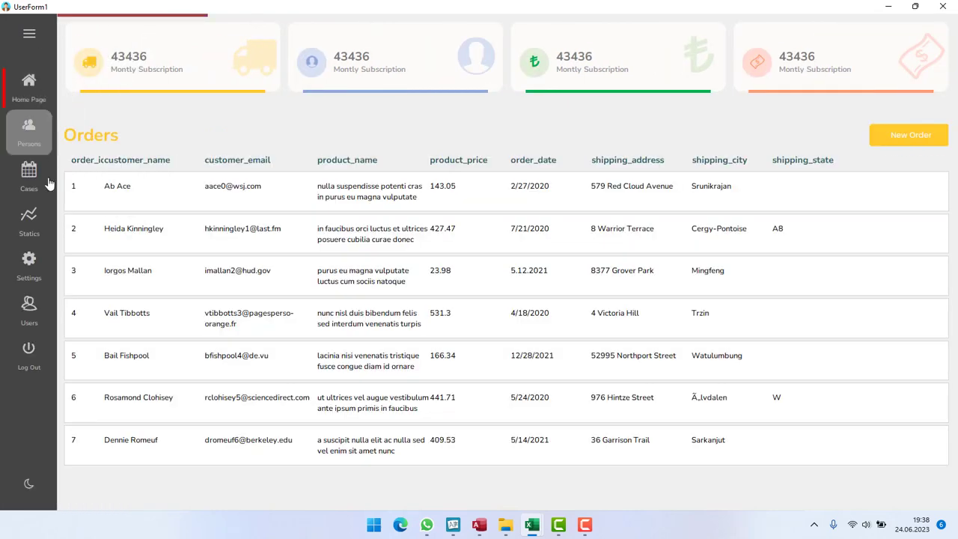
{"action": "left_click", "coordinate": [29, 486]}
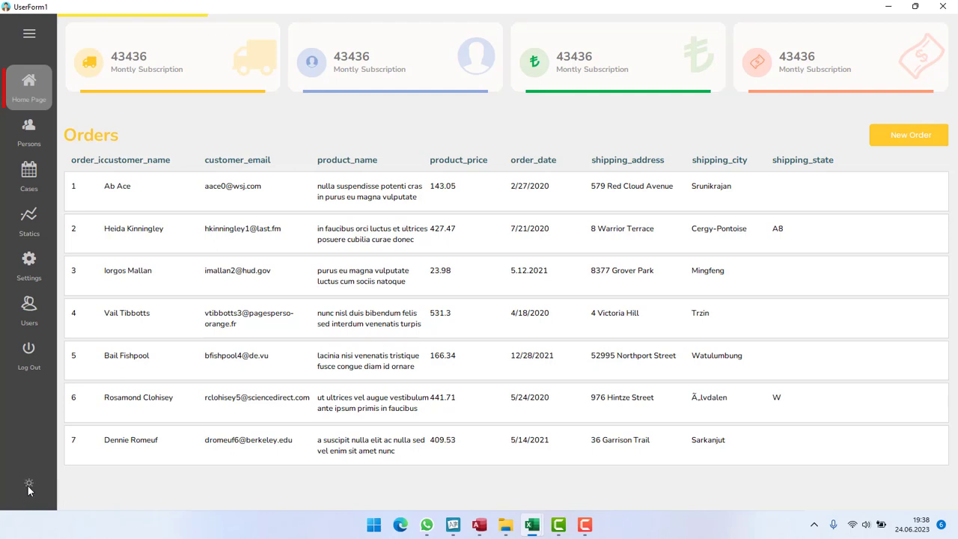
{"action": "left_click", "coordinate": [30, 487]}
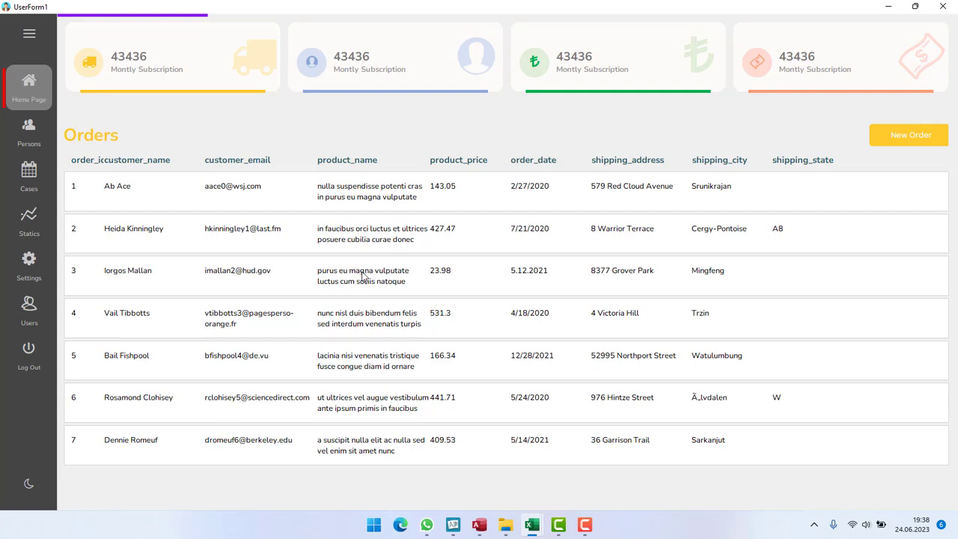
- Show the Persons table and maximize the dashboard form to fill the screen
{"action": "left_click", "coordinate": [28, 137]}
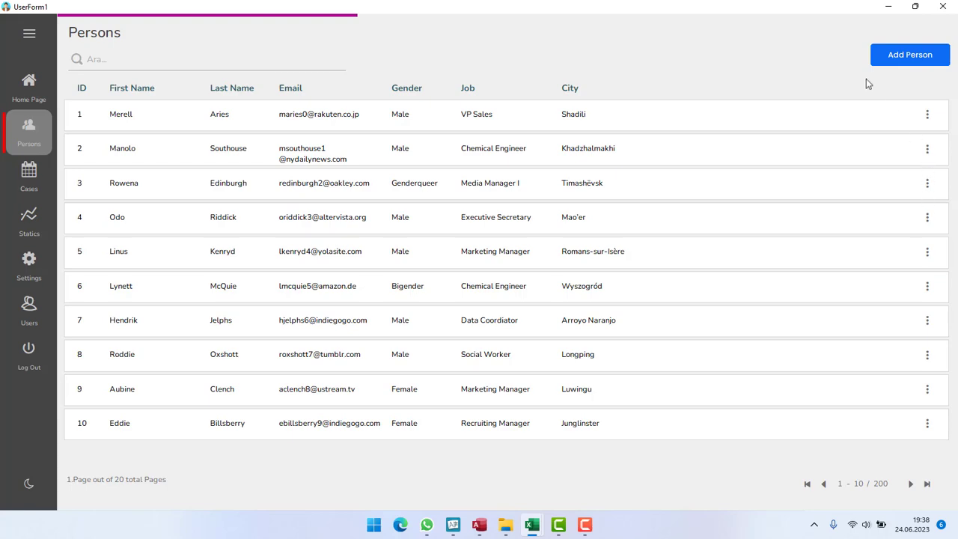
{"action": "left_click", "coordinate": [917, 8]}
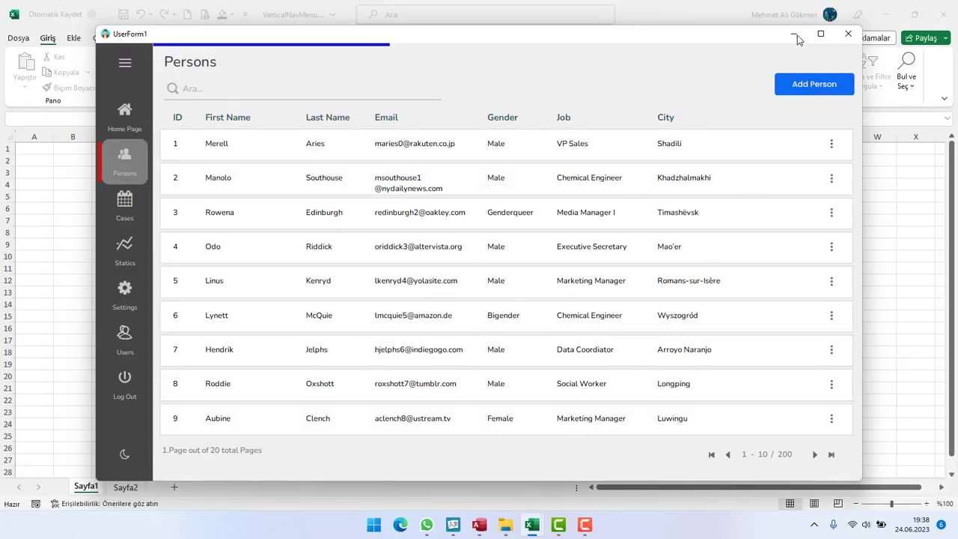
{"action": "left_click", "coordinate": [821, 35]}
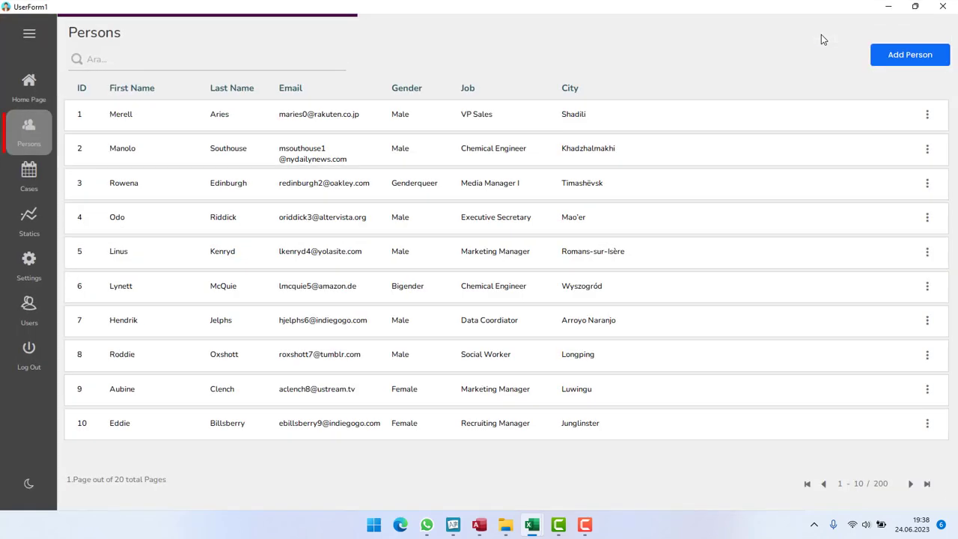
{"action": "left_click", "coordinate": [914, 9]}
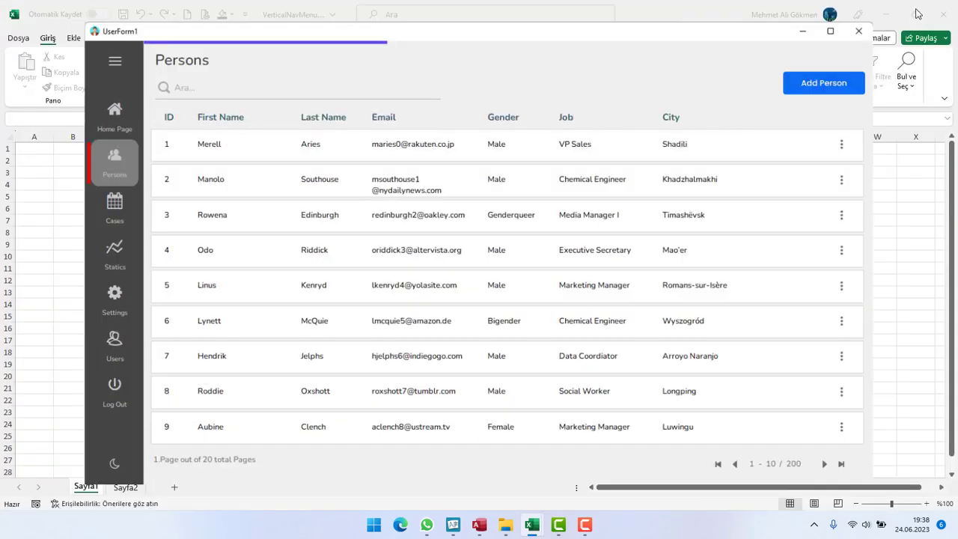
{"action": "left_click", "coordinate": [821, 33]}
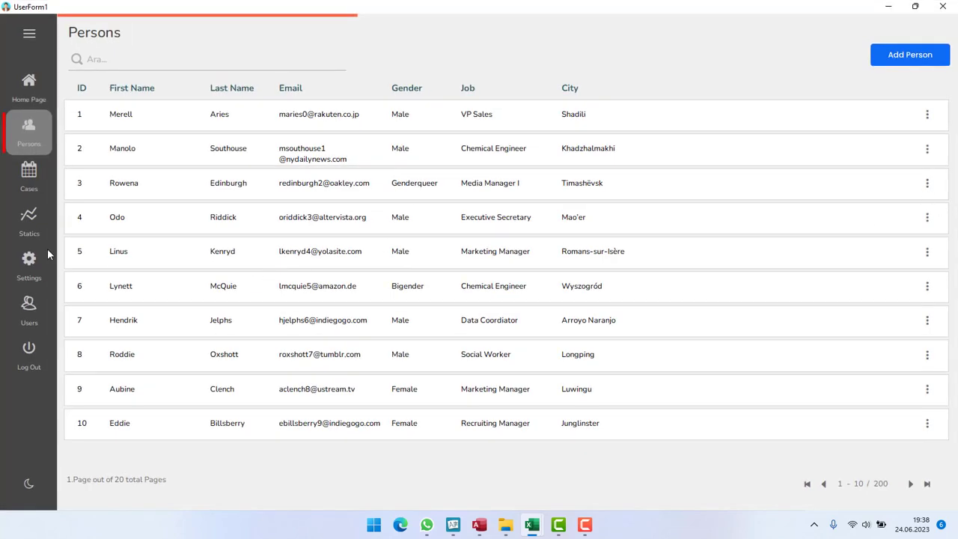
- Open and dismiss row 2's edit/delete menu, then switch to the light theme
{"action": "left_click", "coordinate": [927, 150]}
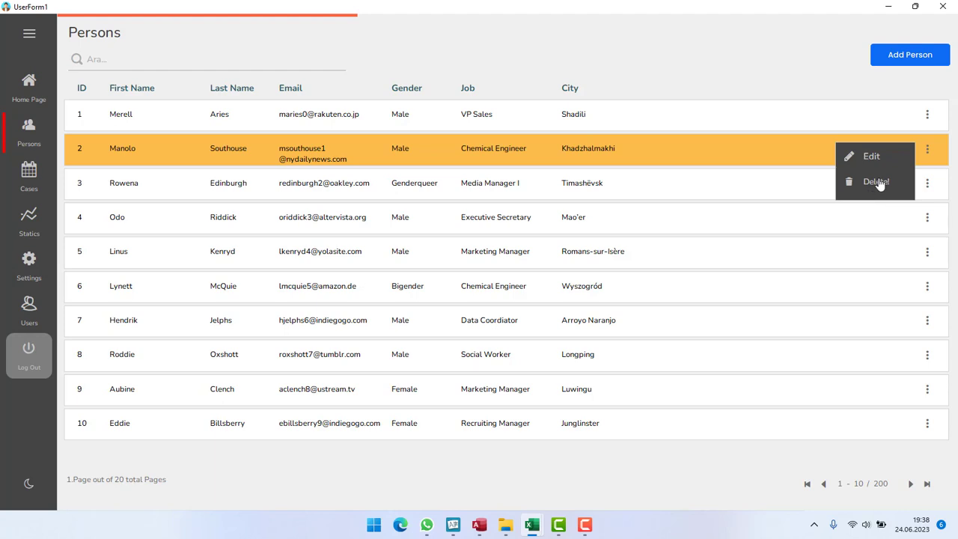
{"action": "left_click", "coordinate": [753, 39]}
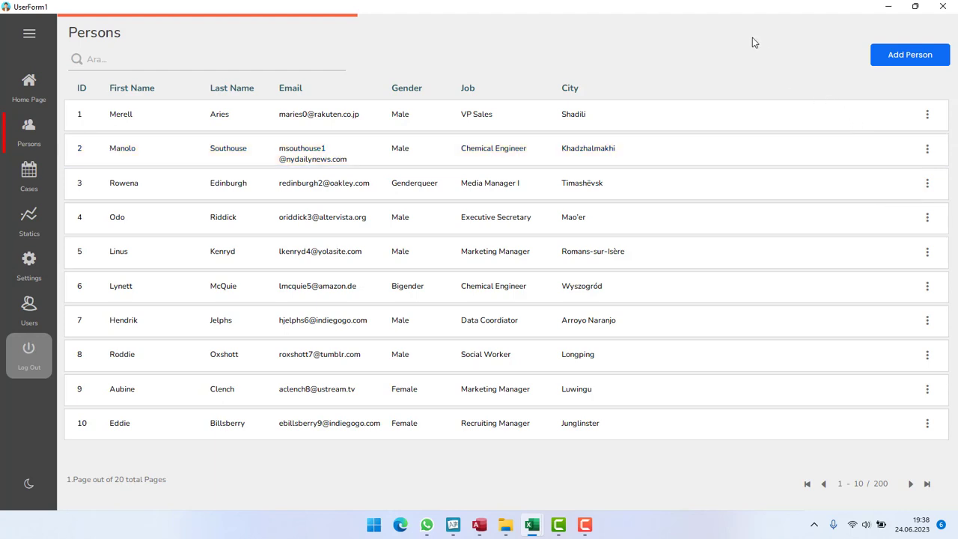
{"action": "left_click", "coordinate": [30, 486]}
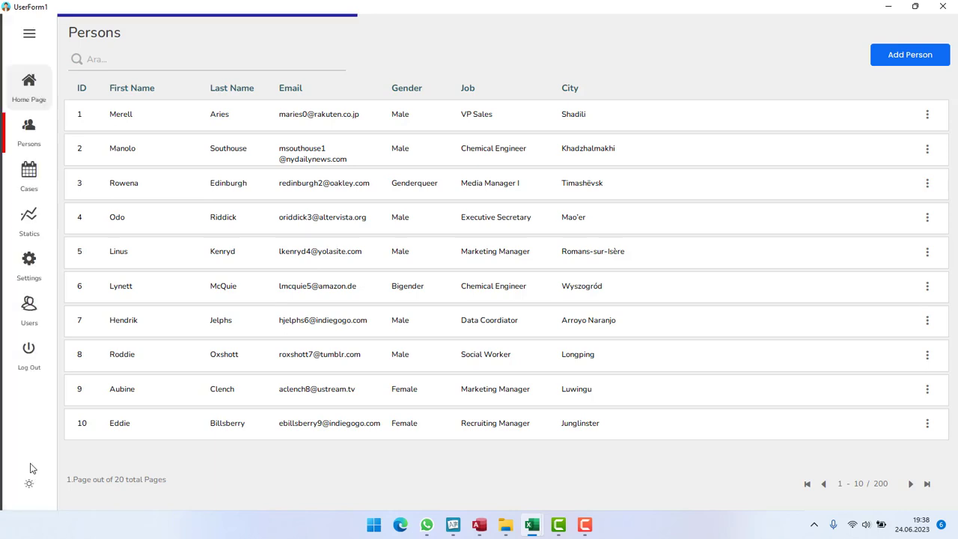
- Open and dismiss row 2's actions popup, then visit the Settings and Users pages
{"action": "left_click", "coordinate": [926, 151]}
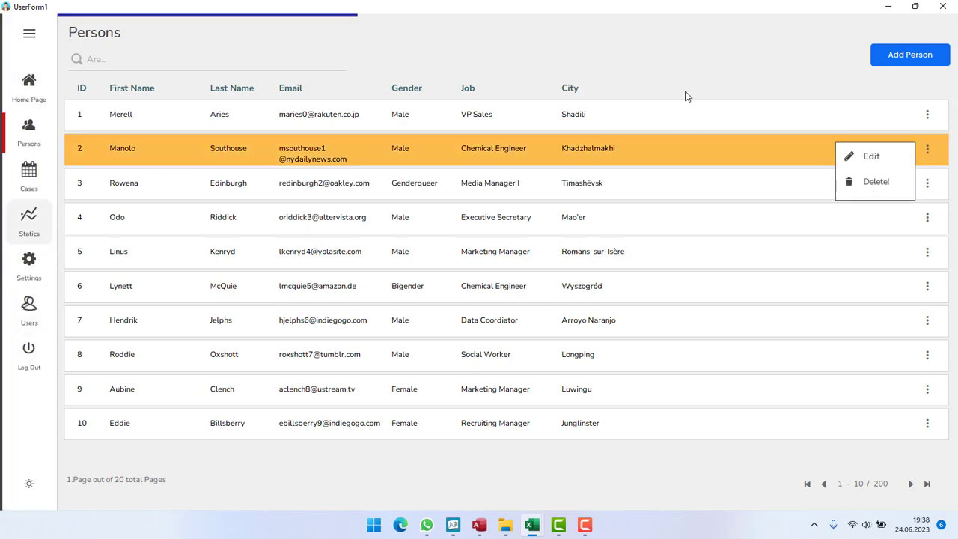
{"action": "left_click", "coordinate": [491, 43]}
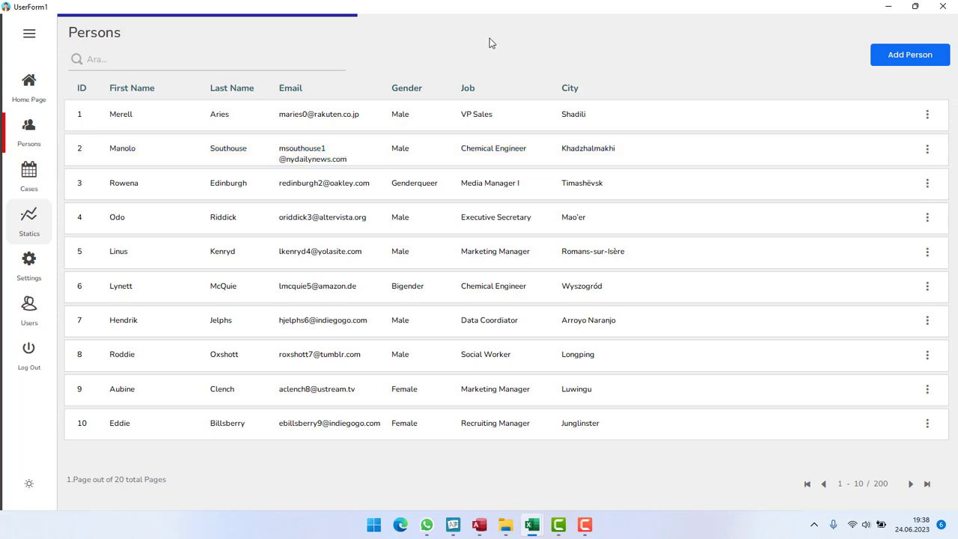
{"action": "left_click", "coordinate": [34, 277]}
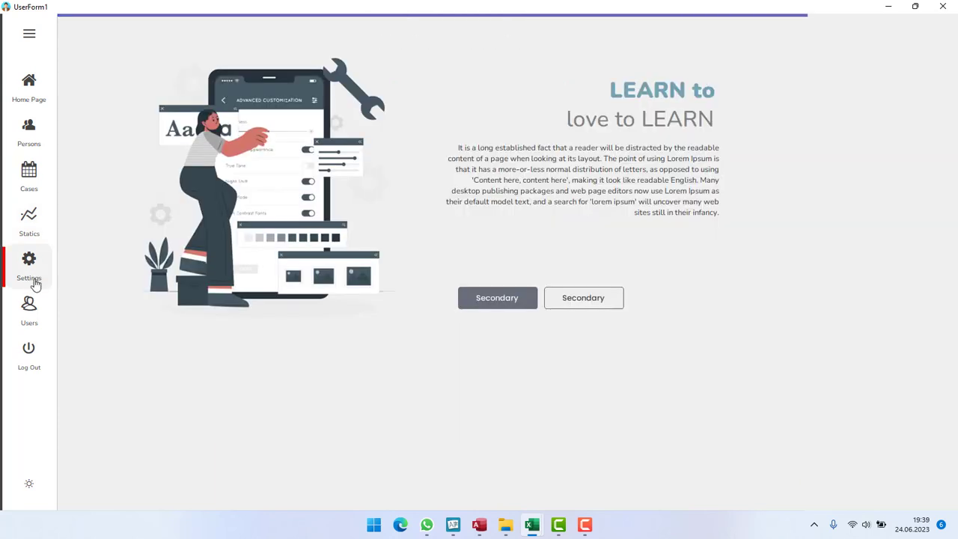
{"action": "left_click", "coordinate": [34, 309]}
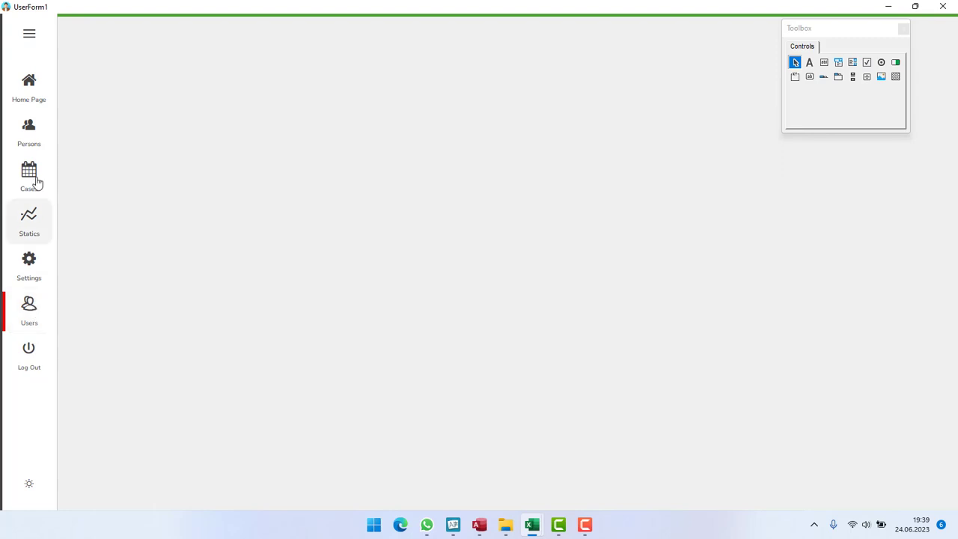
- Cycle through Home Page, Persons, Cases, Statics, Settings and Users pages in turn
{"action": "left_click", "coordinate": [35, 95]}
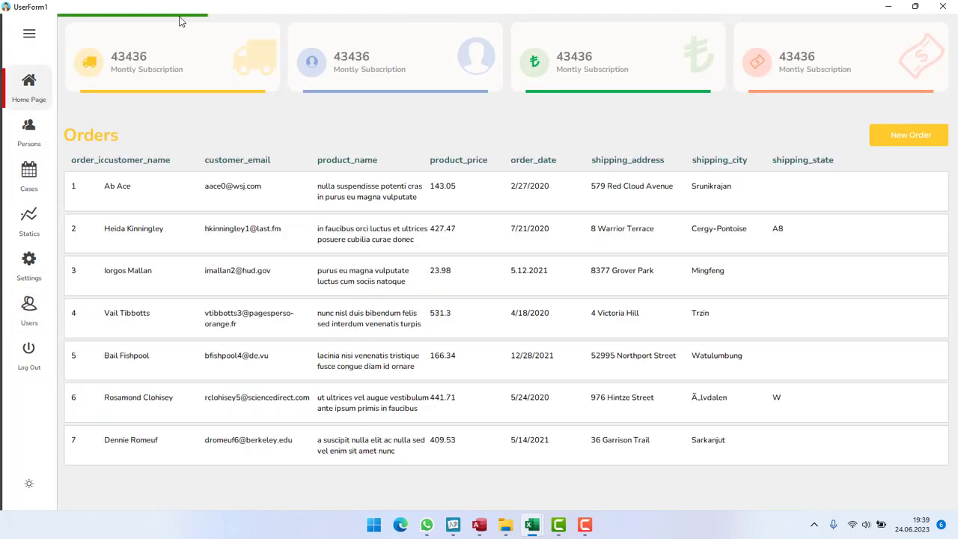
{"action": "left_click", "coordinate": [34, 137]}
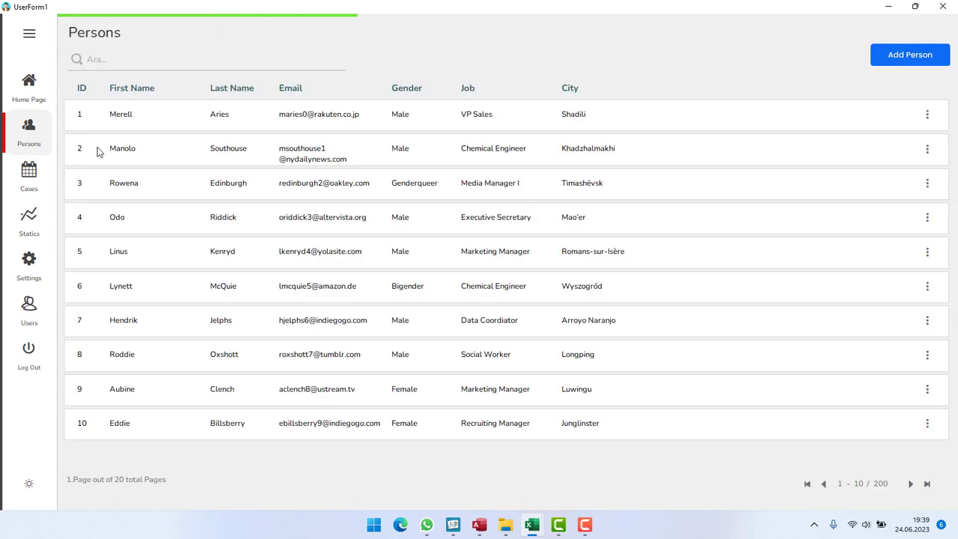
{"action": "left_click", "coordinate": [40, 182]}
{"action": "left_click", "coordinate": [36, 217]}
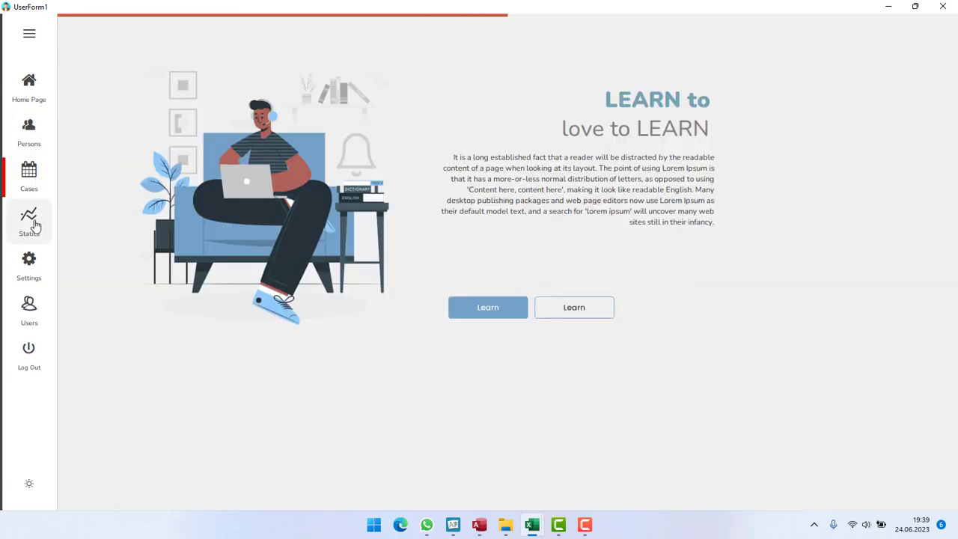
{"action": "left_click", "coordinate": [35, 269]}
{"action": "left_click", "coordinate": [33, 307]}
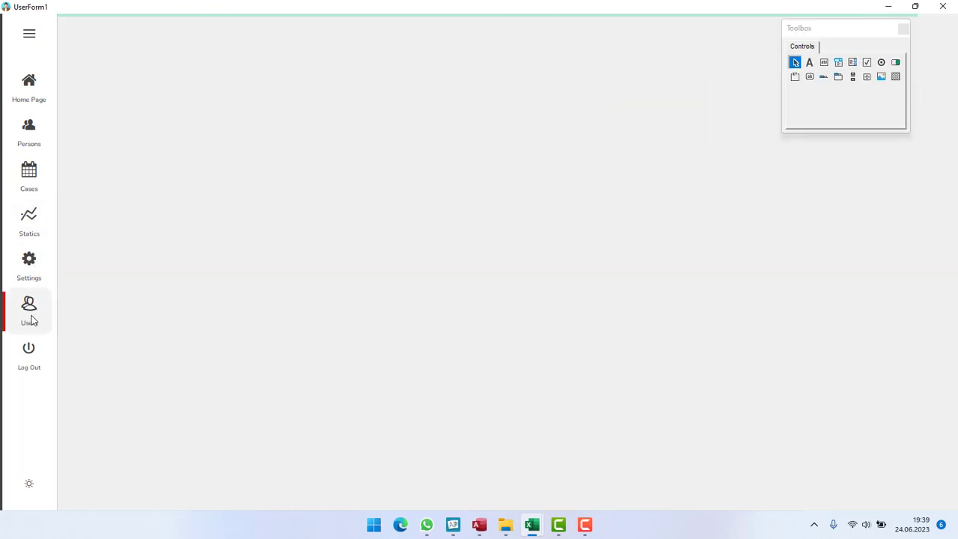
- Log out of the dashboard and open frmMain in the VBA form designer
{"action": "left_click", "coordinate": [29, 353]}
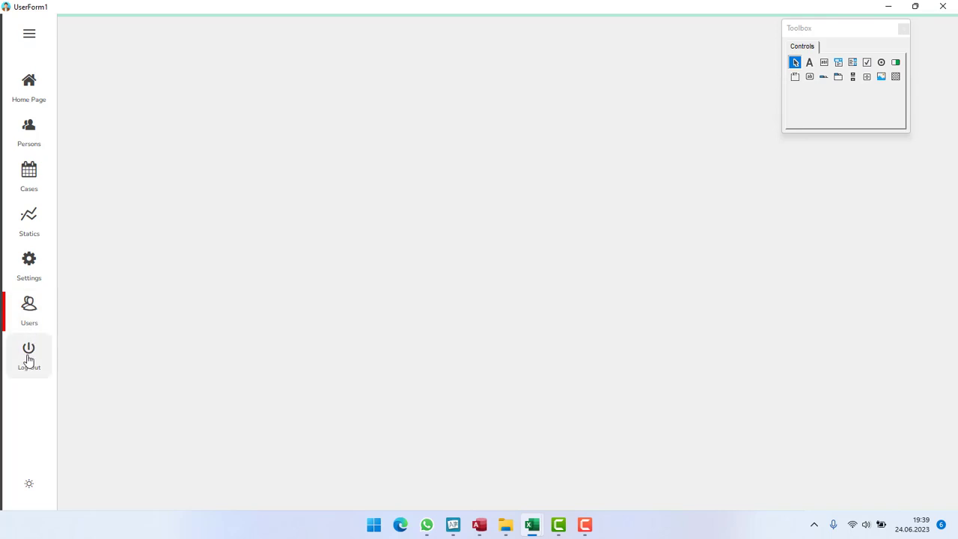
{"action": "mouse_move", "coordinate": [531, 524]}
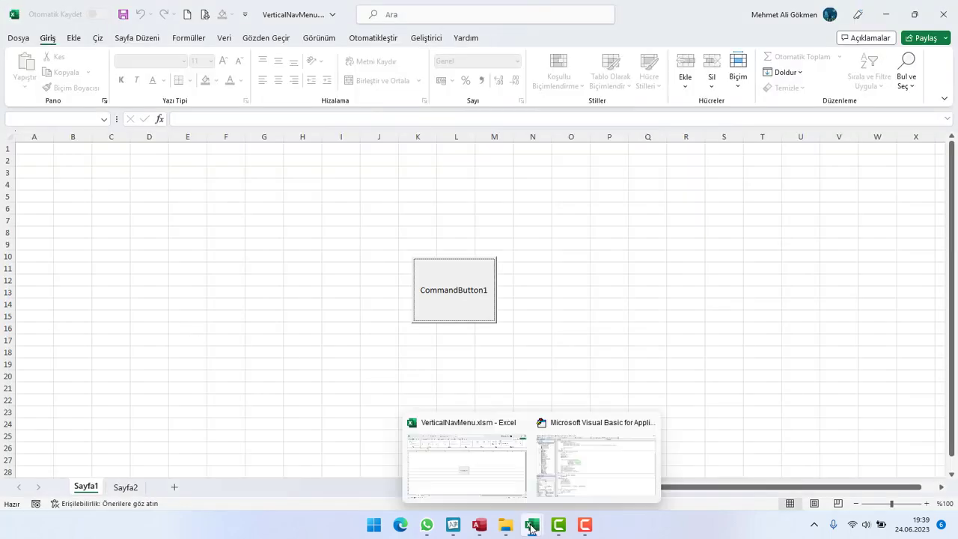
{"action": "left_click", "coordinate": [582, 466]}
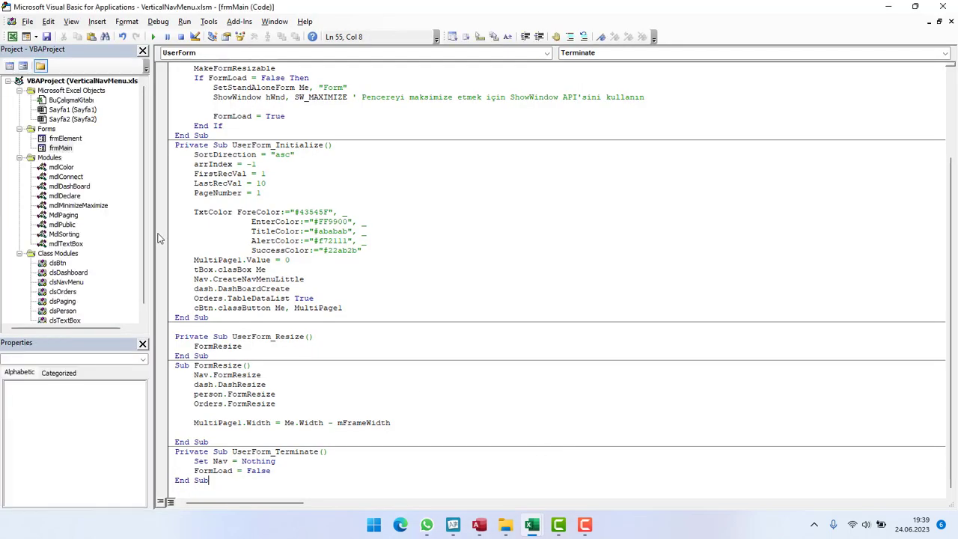
{"action": "double_click", "coordinate": [62, 148]}
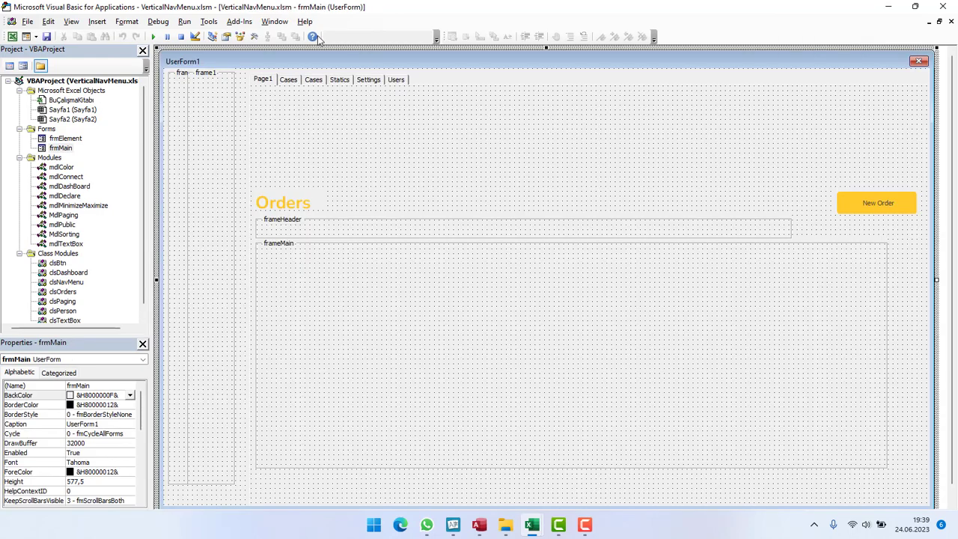
- Show and close the control Toolbox, then minimize the VBA editor
{"action": "left_click", "coordinate": [254, 36]}
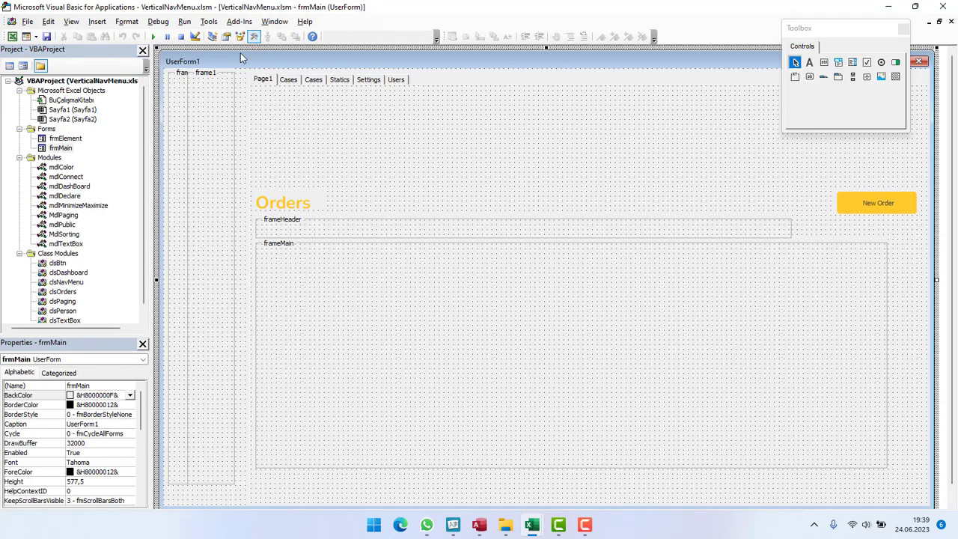
{"action": "left_click", "coordinate": [904, 31]}
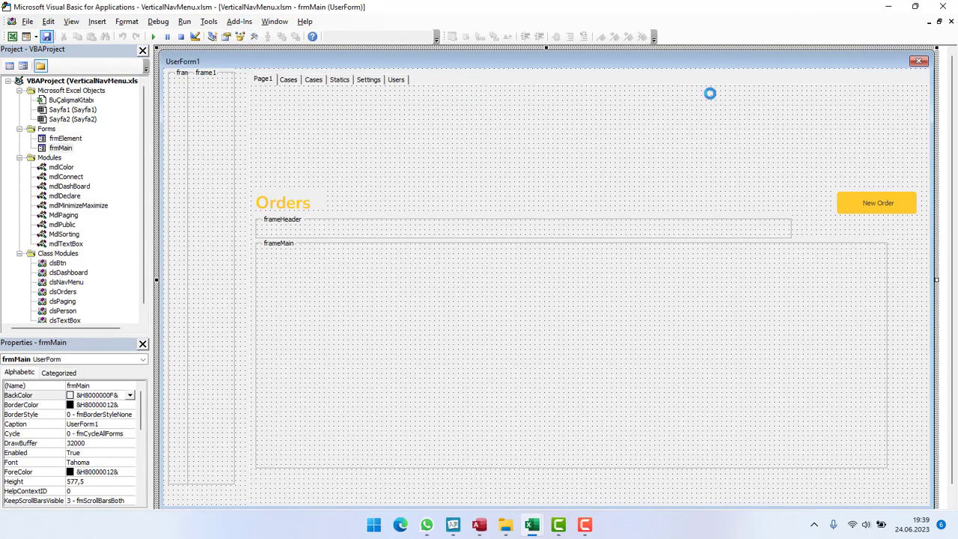
{"action": "left_click", "coordinate": [888, 8]}
- Launch the dashboard, restore then maximize it, and sort Orders by customer_name descending
{"action": "left_click", "coordinate": [439, 286]}
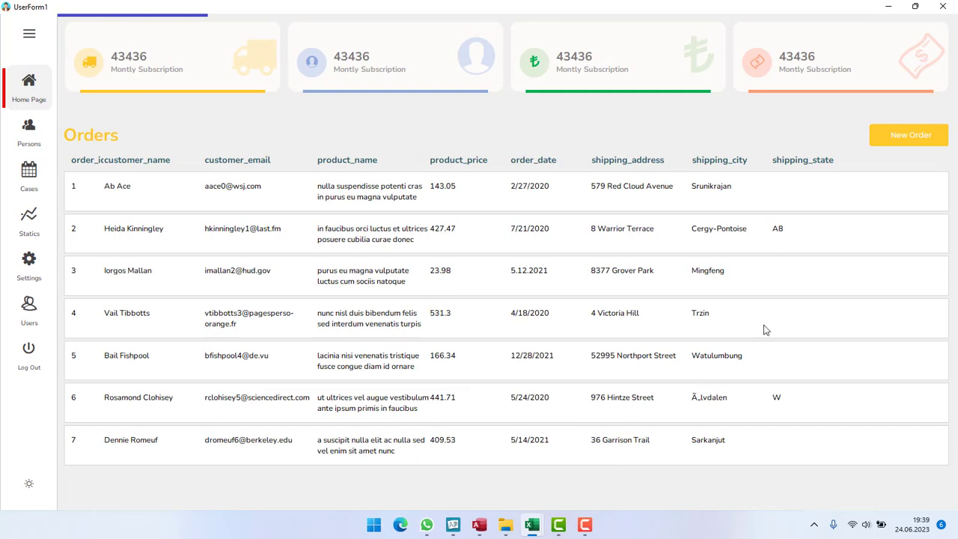
{"action": "left_click", "coordinate": [919, 6]}
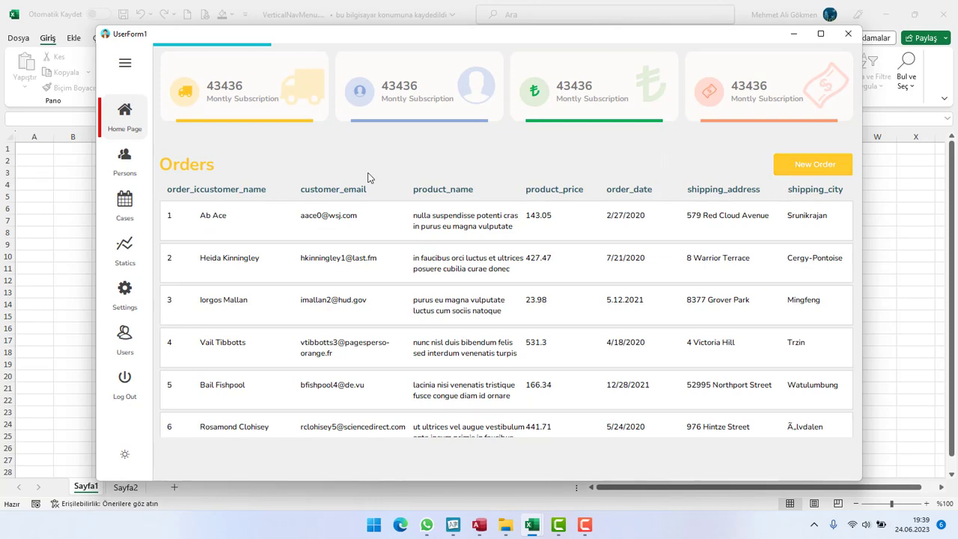
{"action": "left_click", "coordinate": [820, 34]}
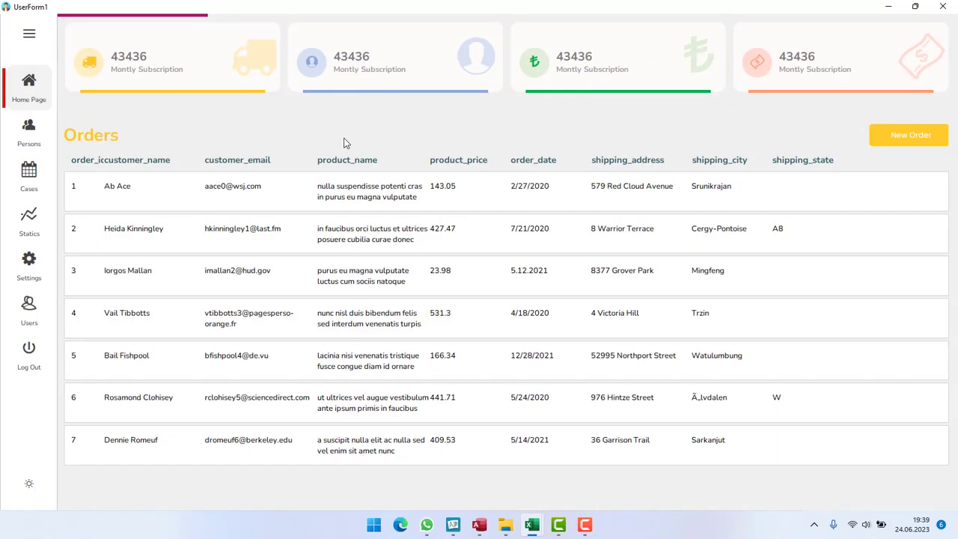
{"action": "left_click", "coordinate": [148, 165]}
- Toggle the Orders sort on customer_name, customer_email and product_name columns
{"action": "left_click", "coordinate": [148, 166]}
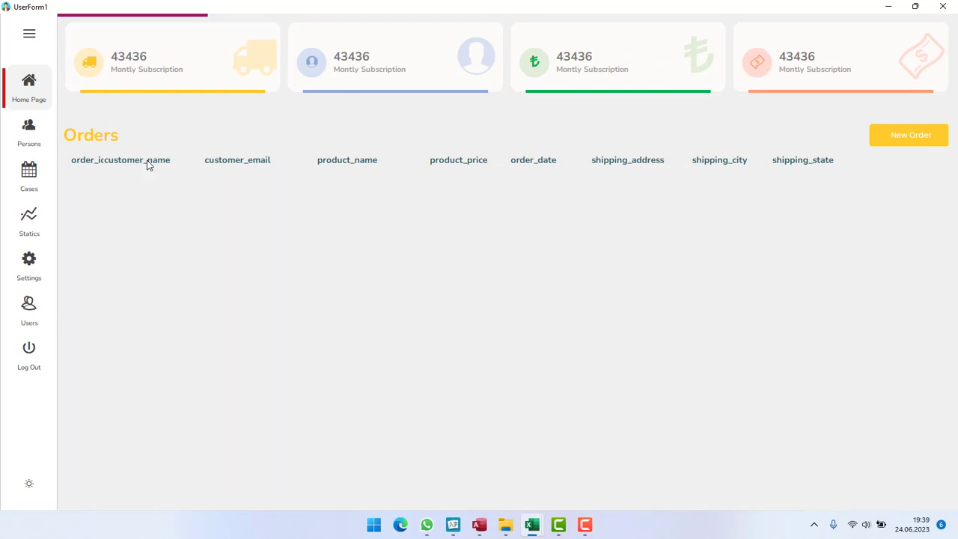
{"action": "left_click", "coordinate": [147, 165]}
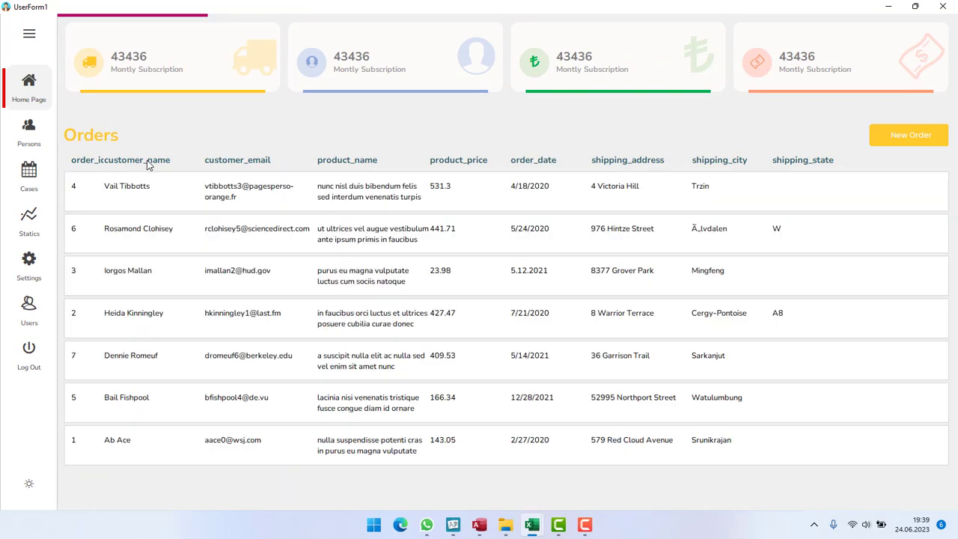
{"action": "left_click", "coordinate": [148, 165]}
{"action": "left_click", "coordinate": [238, 167]}
{"action": "left_click", "coordinate": [238, 167]}
{"action": "left_click", "coordinate": [238, 167]}
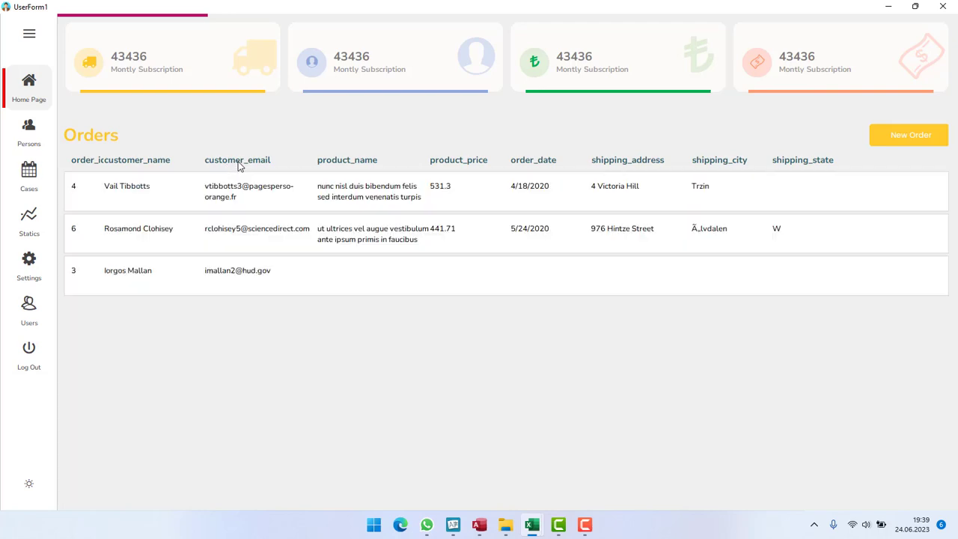
{"action": "left_click", "coordinate": [239, 166]}
{"action": "left_click", "coordinate": [345, 165]}
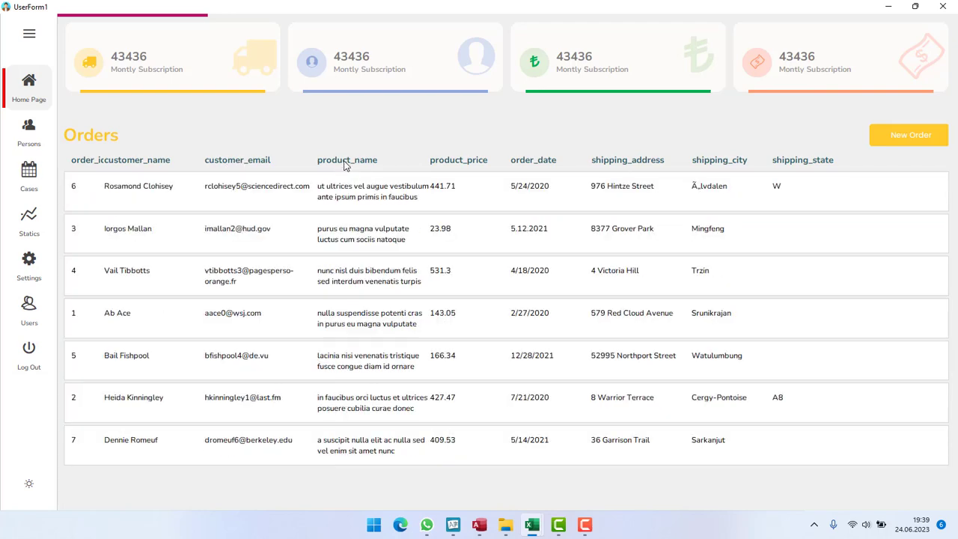
{"action": "left_click", "coordinate": [345, 165]}
{"action": "left_click", "coordinate": [345, 166]}
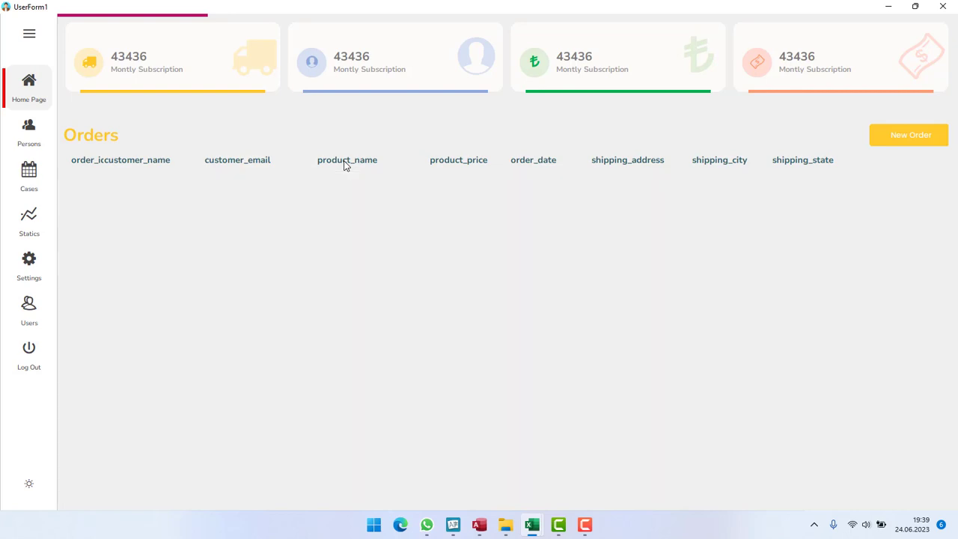
- Sort by product_price, order_date, shipping_address and shipping_state, ending with shipping_city descending
{"action": "left_click", "coordinate": [457, 165]}
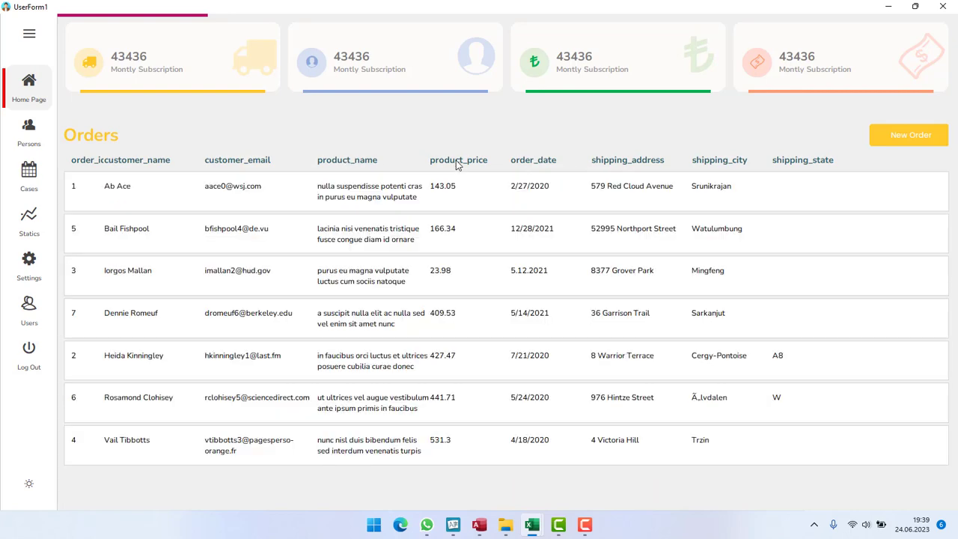
{"action": "left_click", "coordinate": [457, 165]}
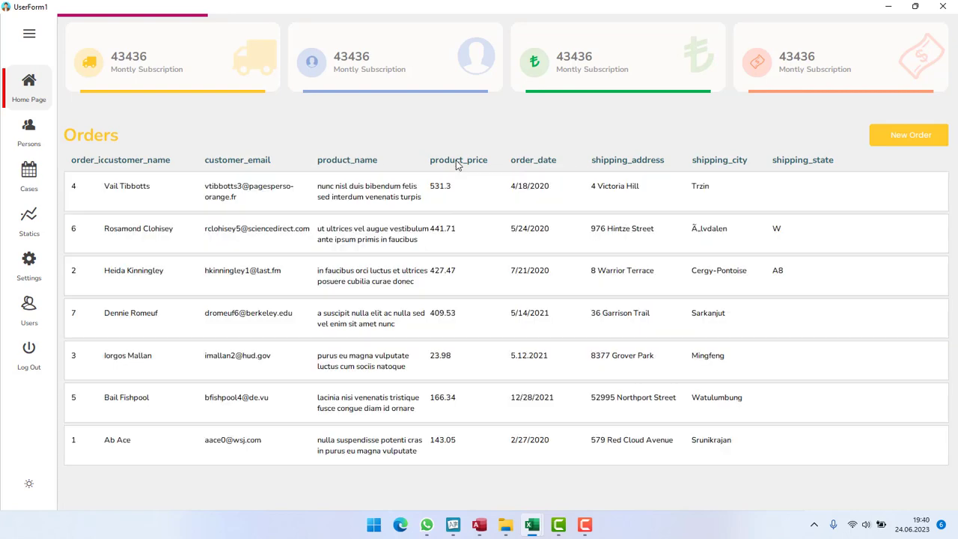
{"action": "left_click", "coordinate": [458, 164]}
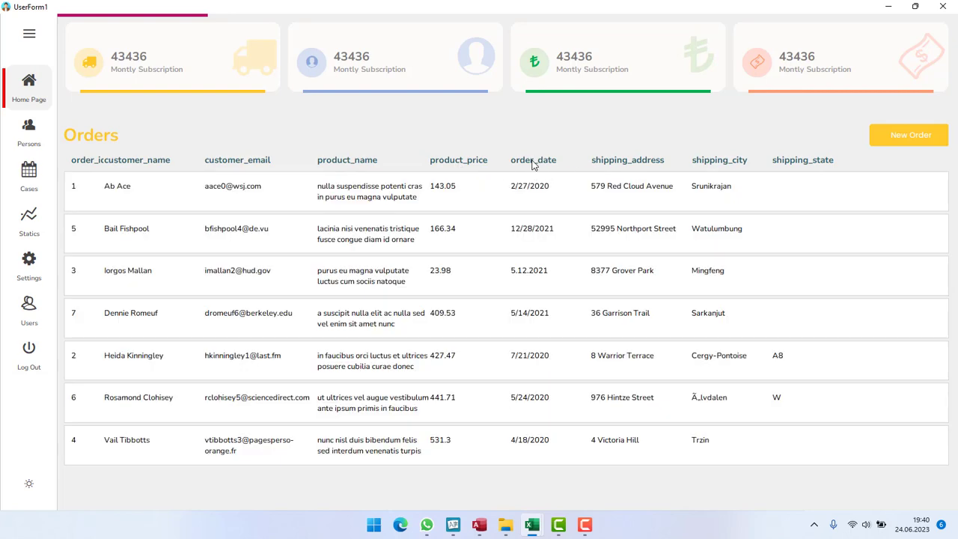
{"action": "left_click", "coordinate": [534, 165]}
{"action": "left_click", "coordinate": [534, 165]}
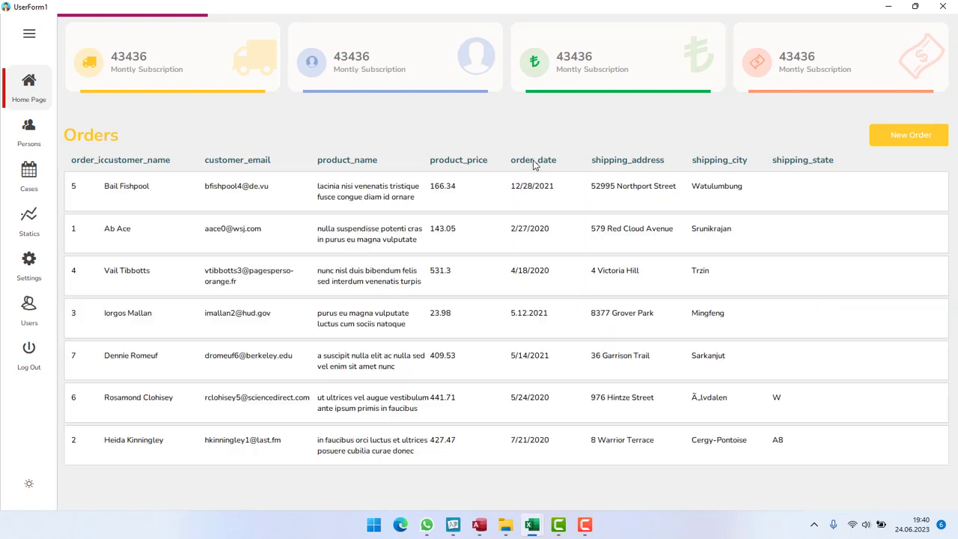
{"action": "left_click", "coordinate": [658, 164]}
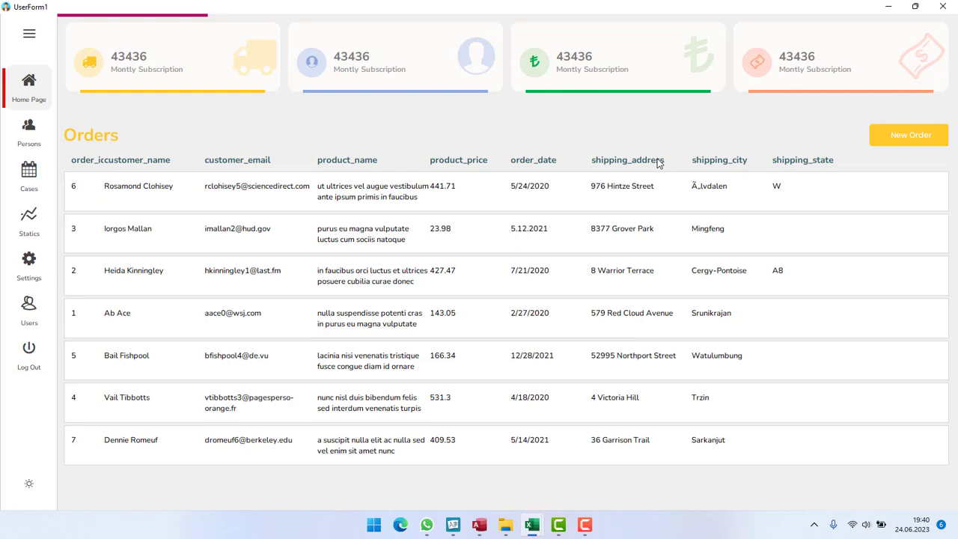
{"action": "left_click", "coordinate": [658, 164]}
{"action": "left_click", "coordinate": [735, 164]}
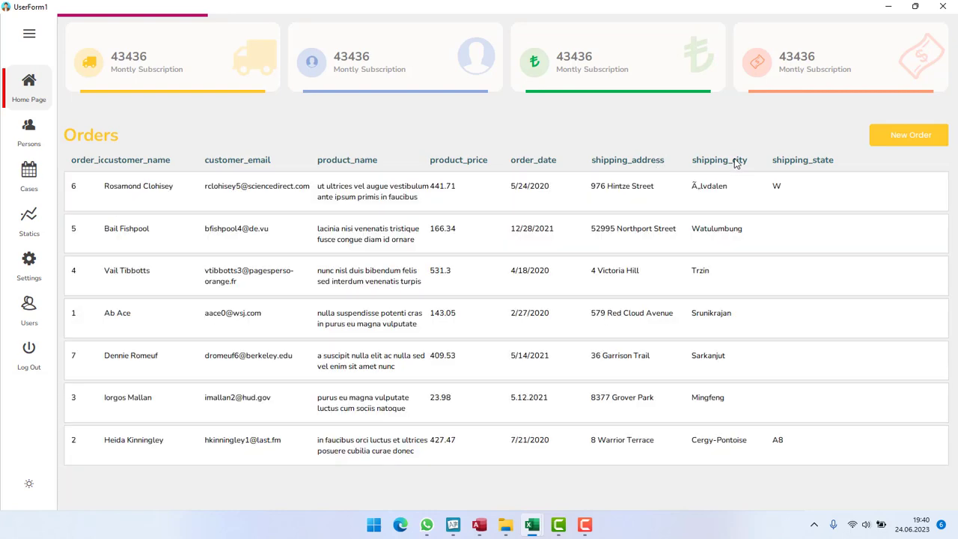
{"action": "left_click", "coordinate": [735, 163]}
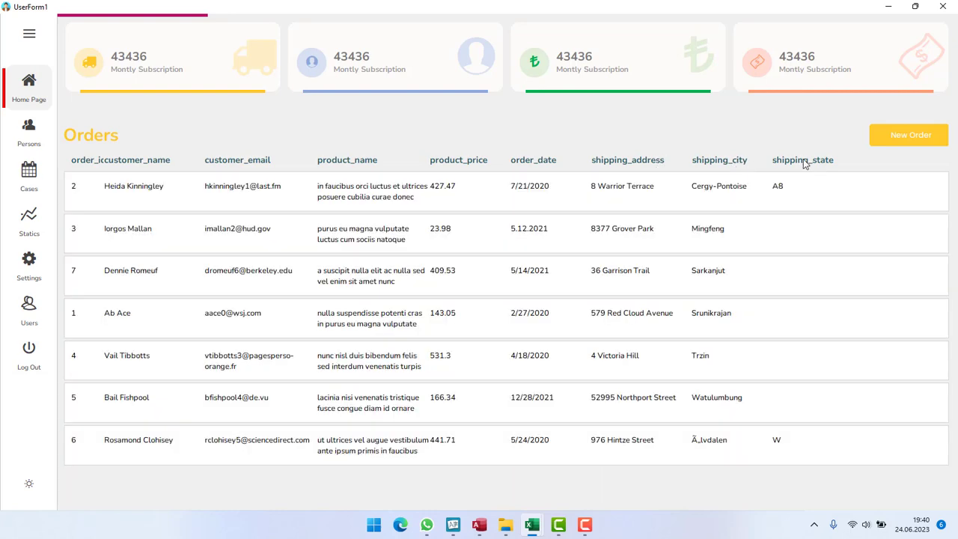
{"action": "left_click", "coordinate": [804, 160]}
{"action": "left_click", "coordinate": [803, 160]}
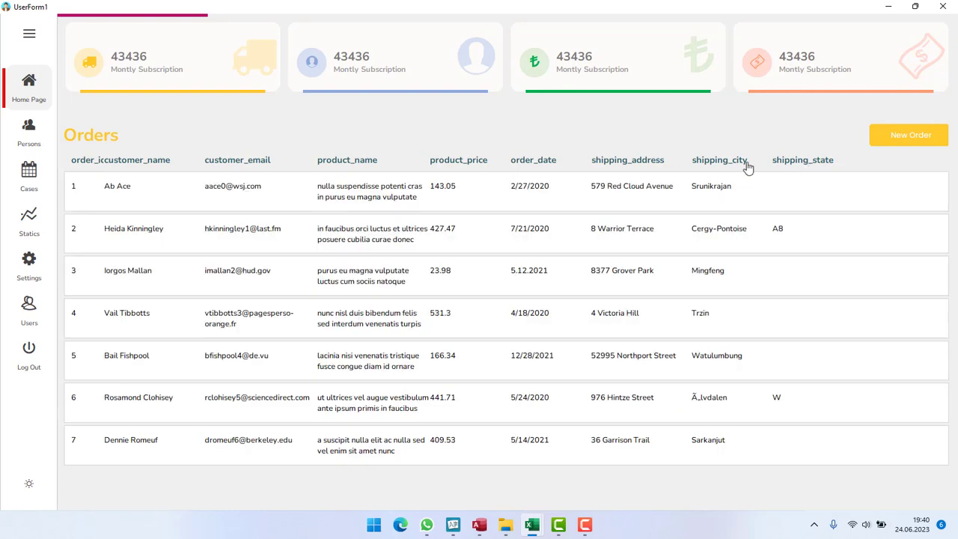
{"action": "left_click", "coordinate": [719, 164]}
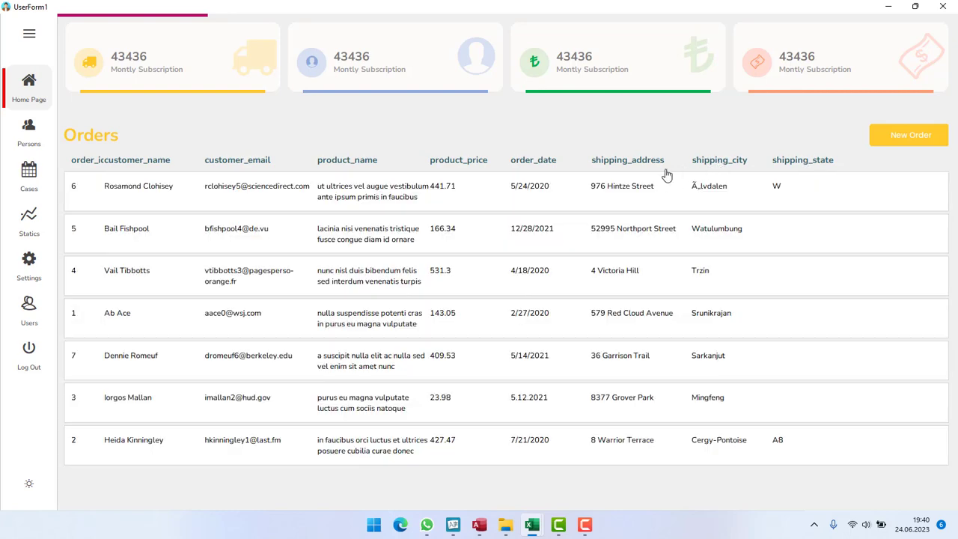
- Open the Persons page and sort it by First Name, then Last Name
{"action": "left_click", "coordinate": [28, 144]}
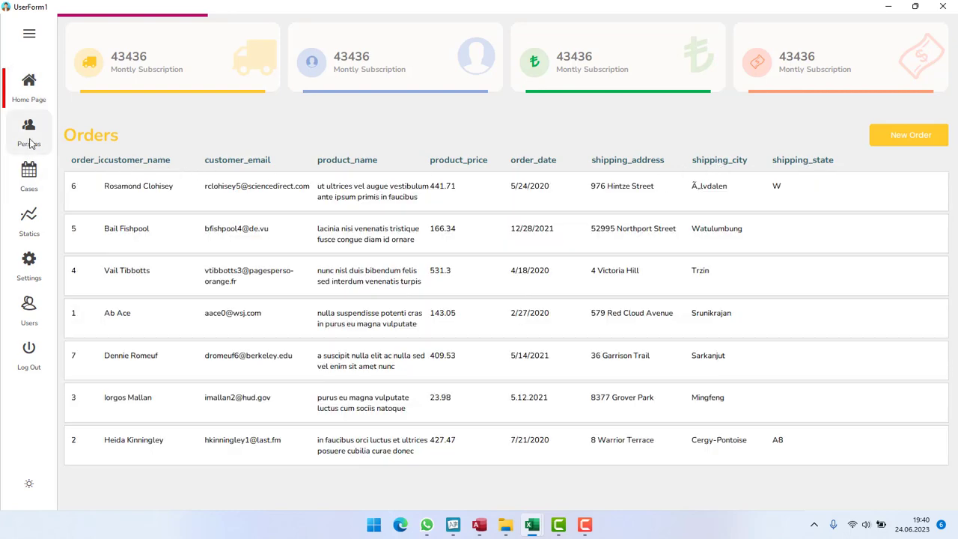
{"action": "left_click", "coordinate": [121, 91]}
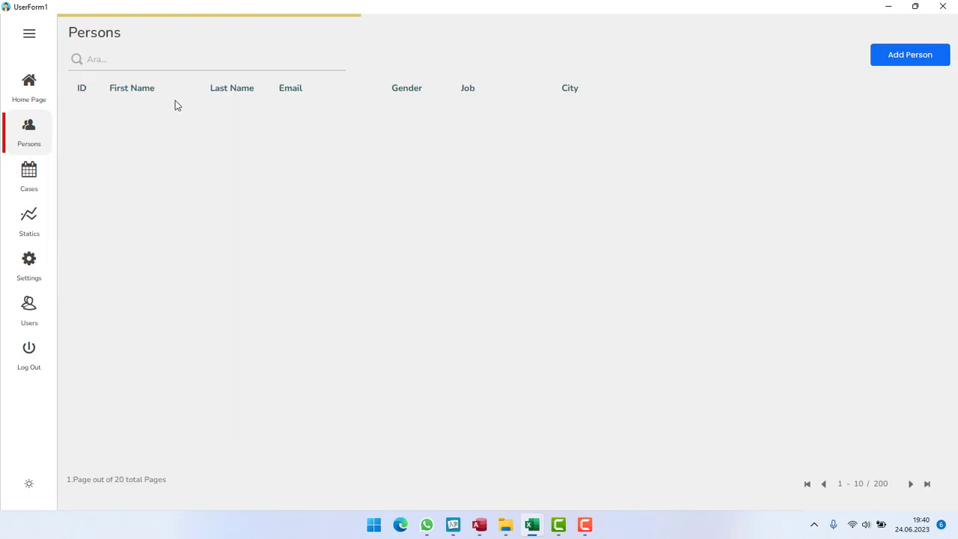
{"action": "left_click", "coordinate": [132, 93]}
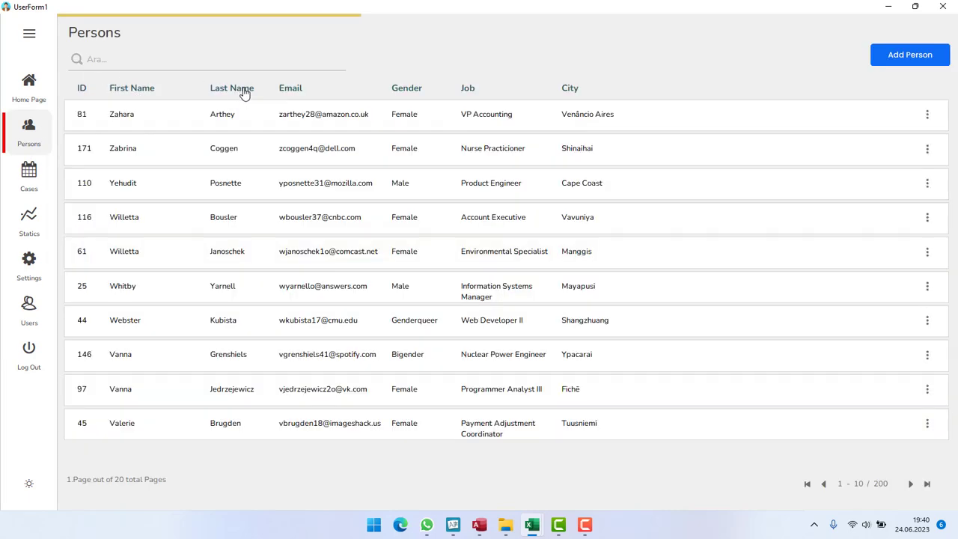
{"action": "left_click", "coordinate": [244, 90]}
- Sort people by Email, Gender and Job, then switch to the Cases page
{"action": "left_click", "coordinate": [294, 92]}
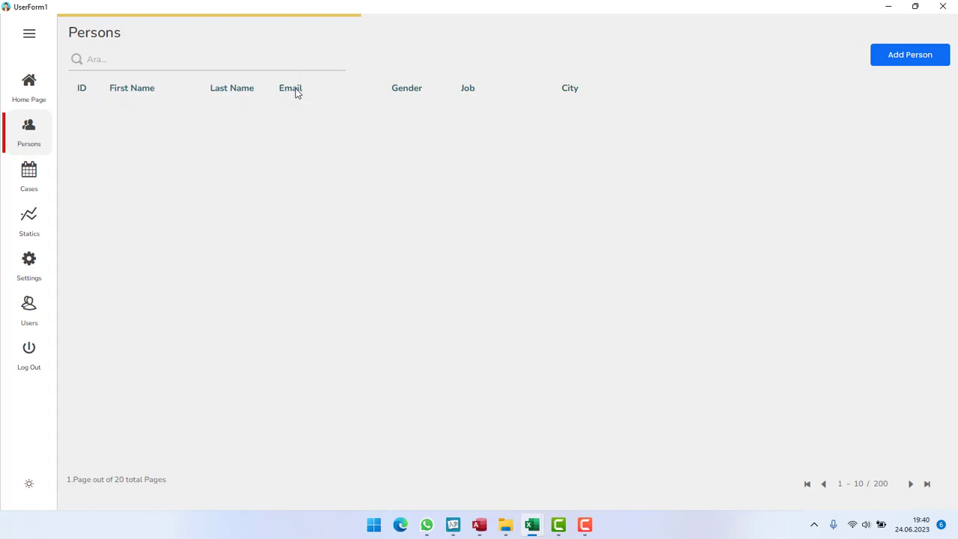
{"action": "left_click", "coordinate": [296, 90]}
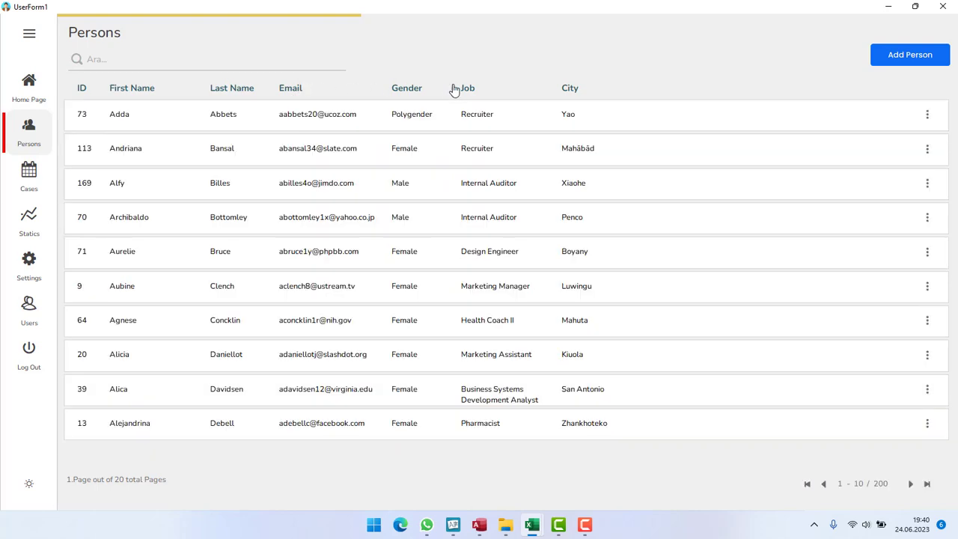
{"action": "left_click", "coordinate": [414, 90]}
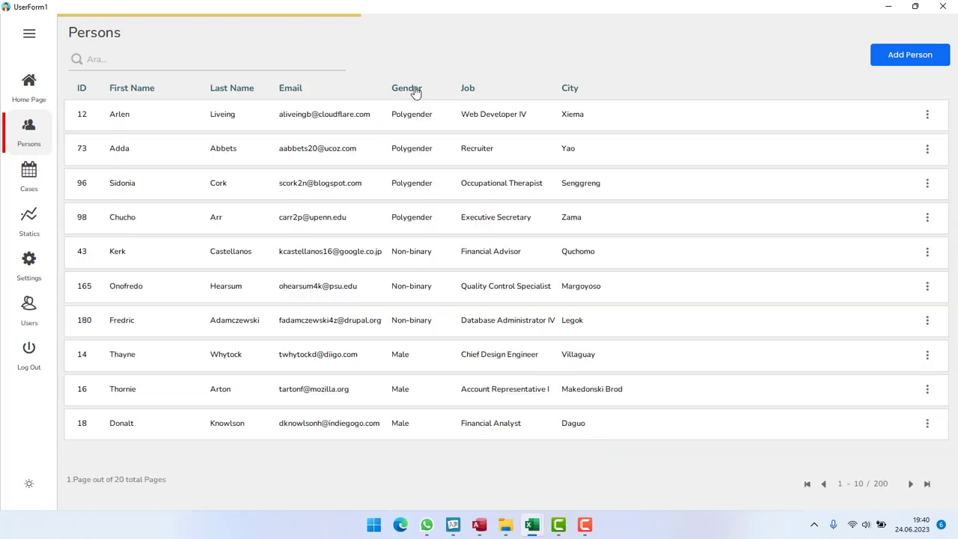
{"action": "left_click", "coordinate": [476, 90]}
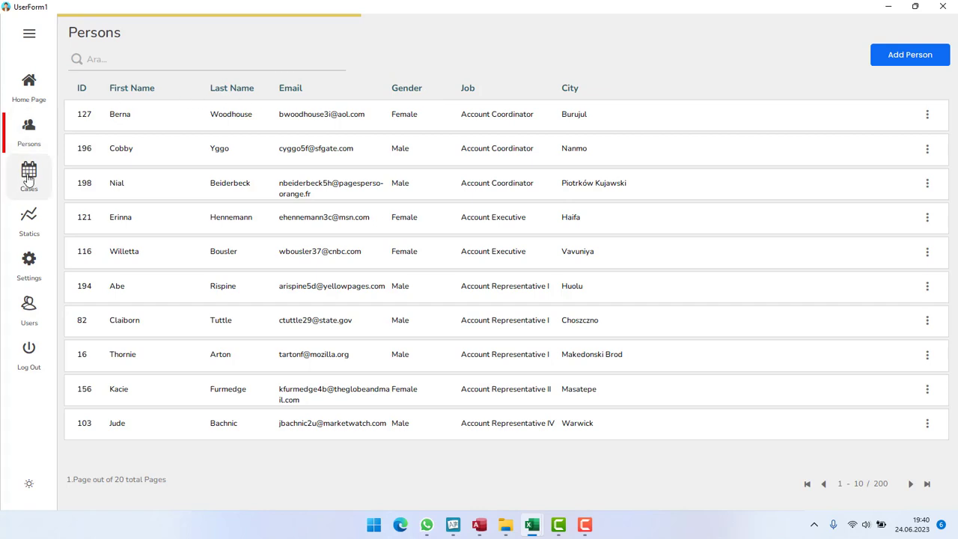
{"action": "left_click", "coordinate": [28, 178]}
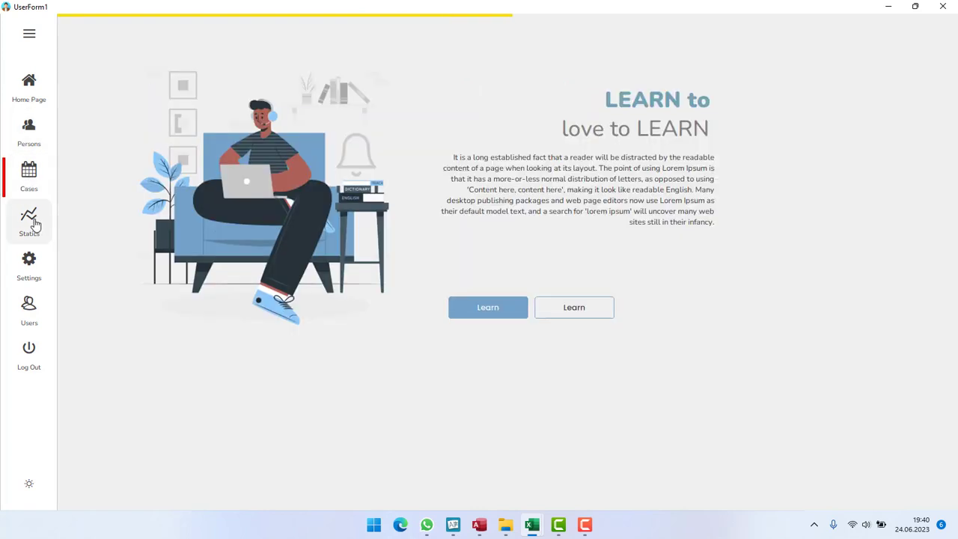
- Visit the Statics, Settings and Users pages
{"action": "left_click", "coordinate": [33, 220]}
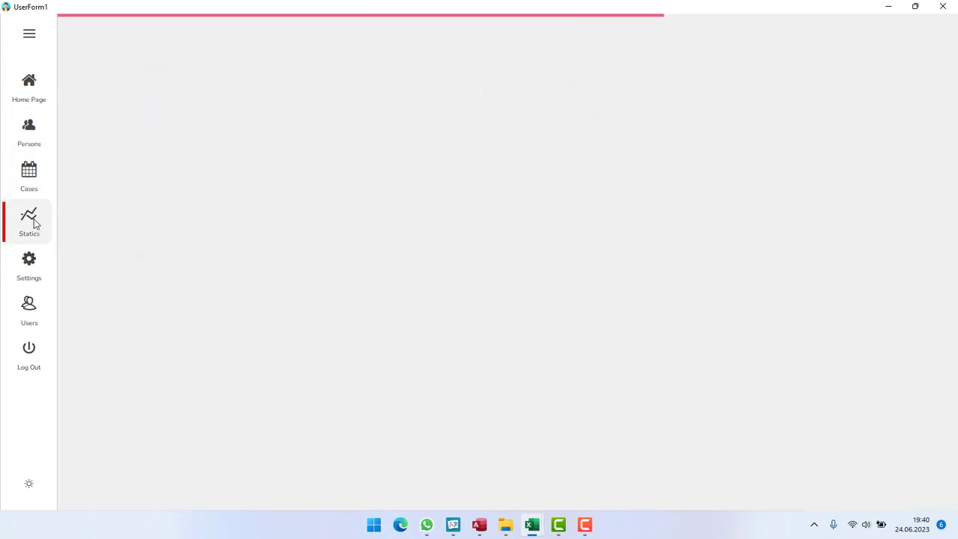
{"action": "left_click", "coordinate": [34, 270]}
{"action": "left_click", "coordinate": [33, 307]}
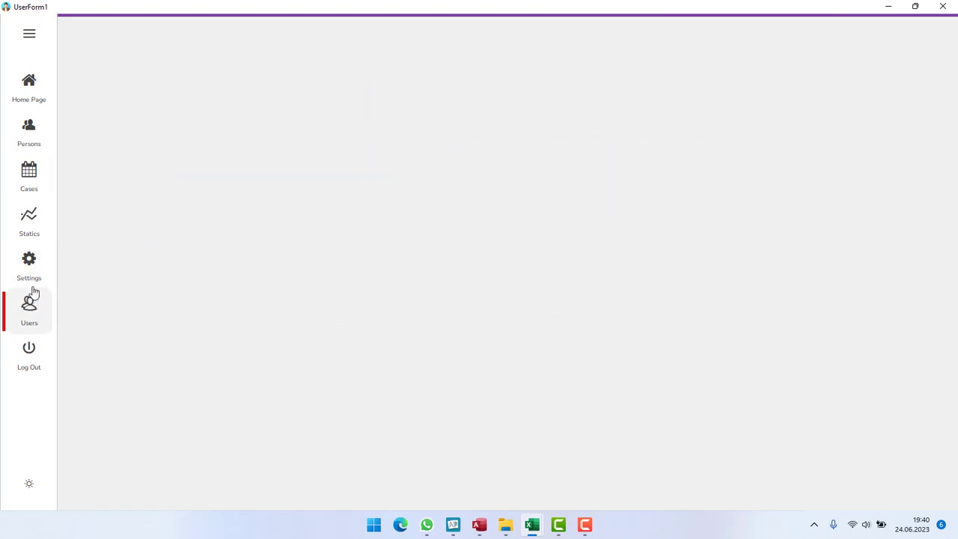
- Step back through Statics, Cases and Persons to the Home Page Orders view and enable dark mode
{"action": "left_click", "coordinate": [32, 233]}
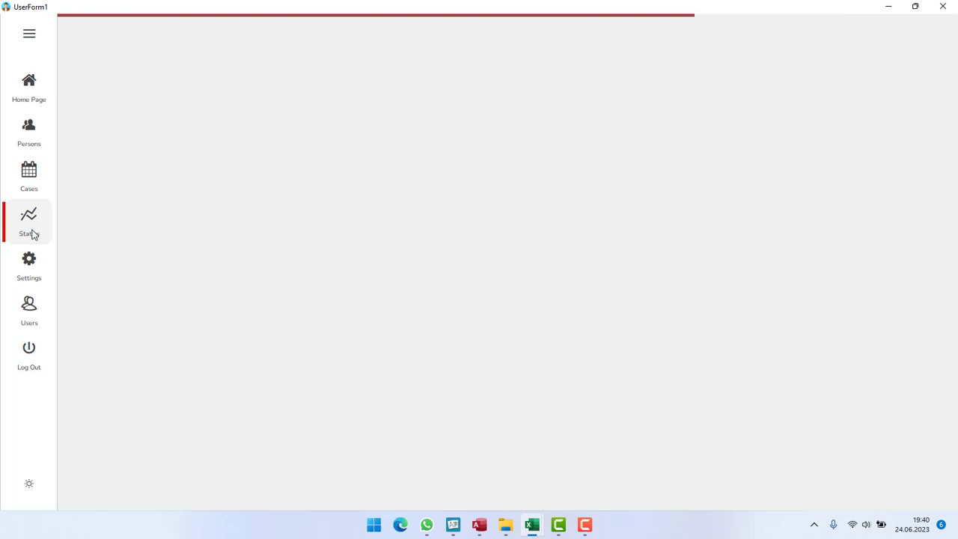
{"action": "left_click", "coordinate": [34, 188]}
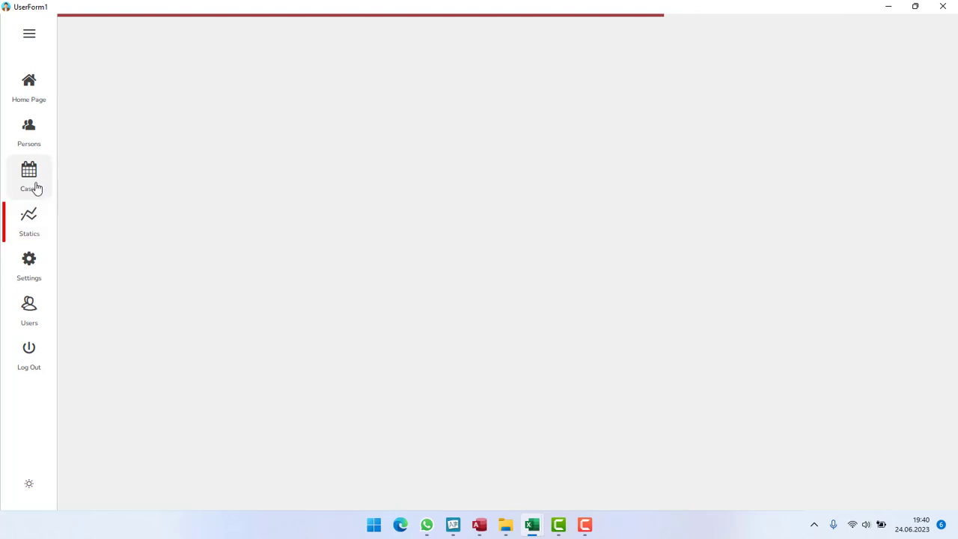
{"action": "left_click", "coordinate": [32, 142]}
{"action": "left_click", "coordinate": [32, 102]}
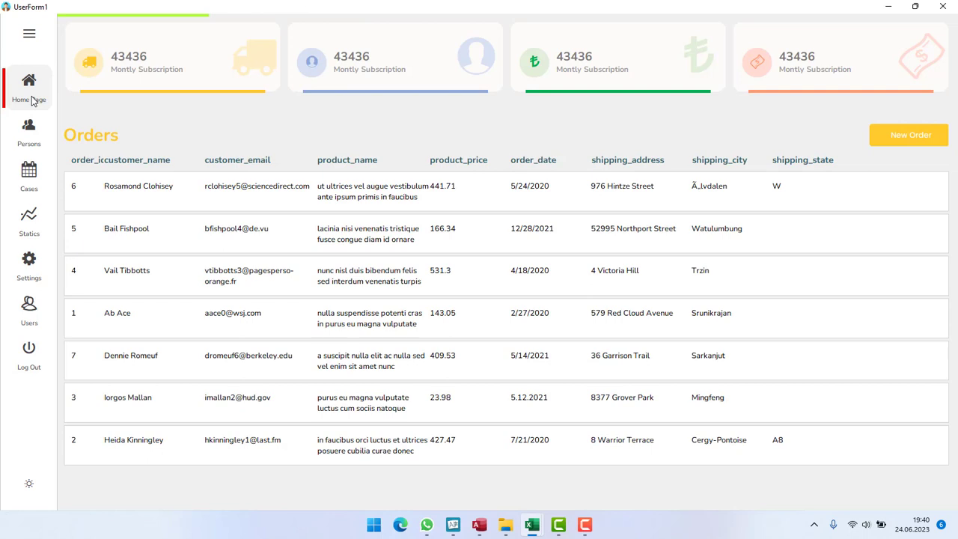
{"action": "left_click", "coordinate": [29, 488]}
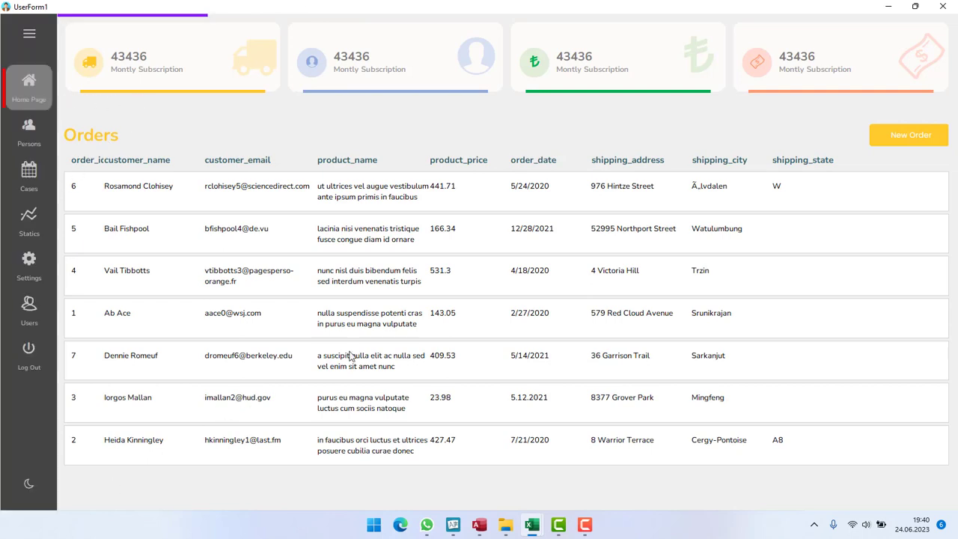